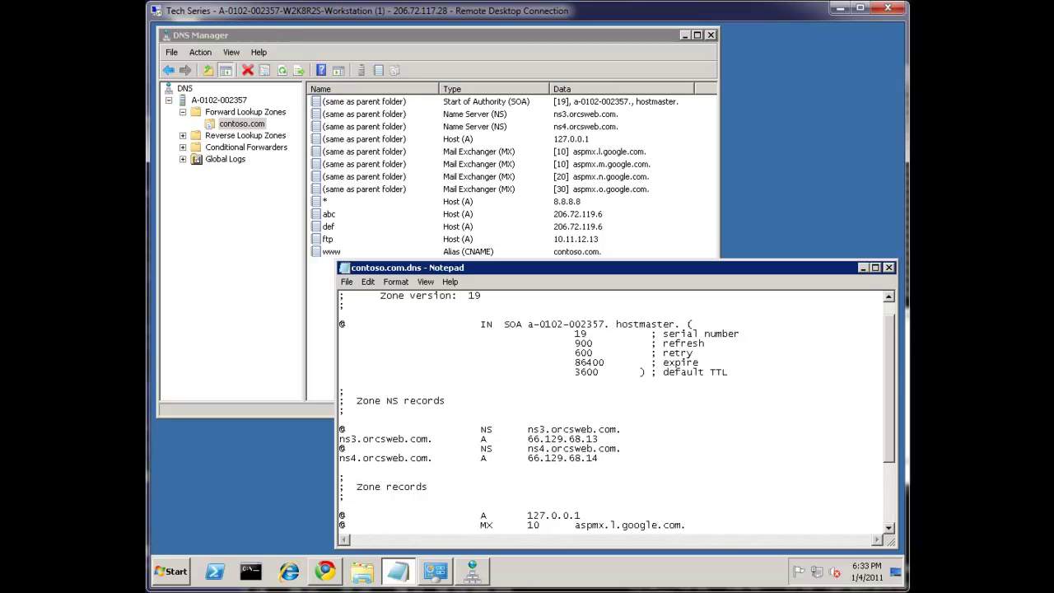
# Close the Notepad zone-file notes and delete the old contoso.com zone from Forward Lookup Zones
pyautogui.moveTo(434, 570)
pyautogui.click(888, 268)
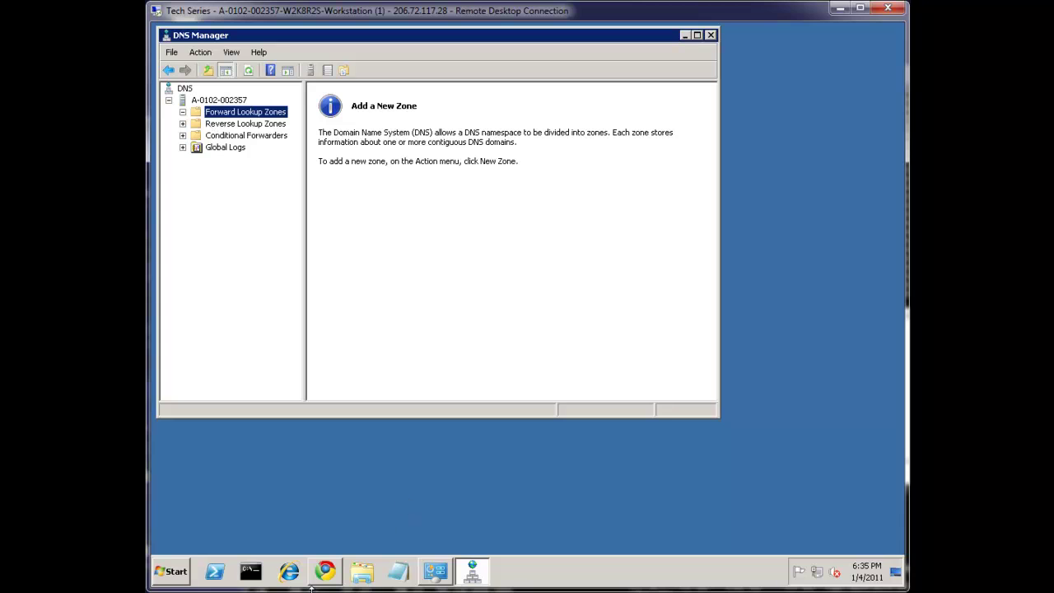
pyautogui.click(327, 571)
pyautogui.scroll(3, 431, 189)
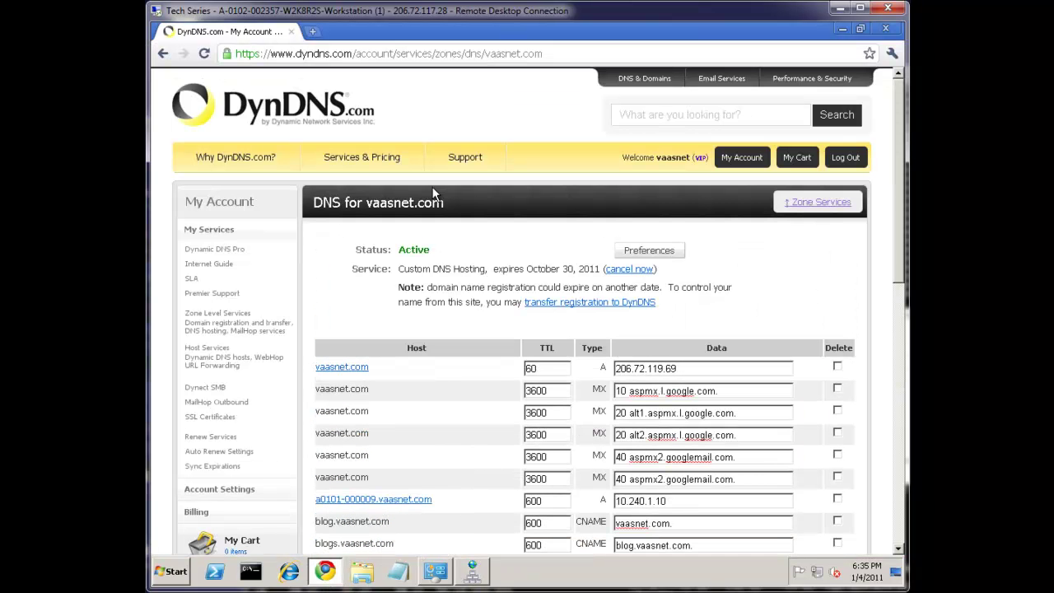
pyautogui.moveTo(362, 388); pyautogui.dragTo(325, 388)
pyautogui.click(362, 384)
pyautogui.doubleClick(599, 388)
pyautogui.doubleClick(594, 522)
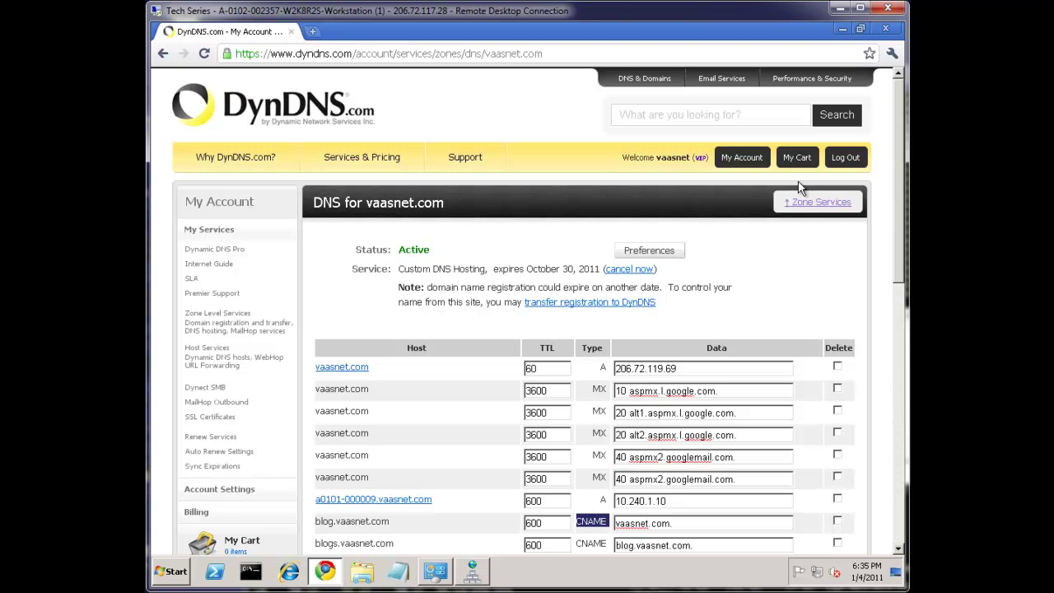
pyautogui.click(842, 29)
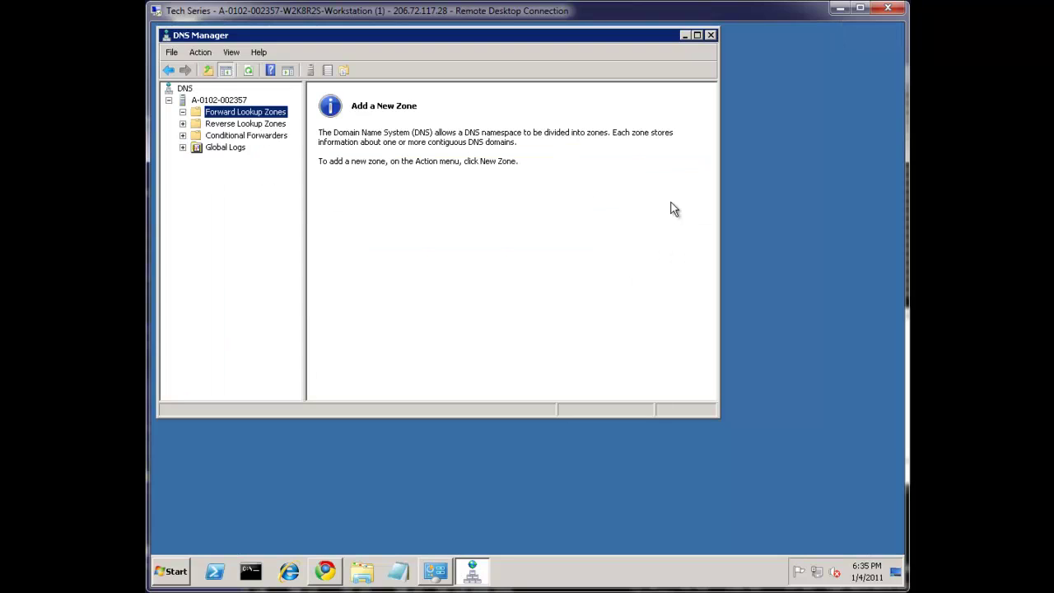
# Create a primary zone named contoso.com with zone file contoso.com.dns and open it
pyautogui.rightClick(227, 114)
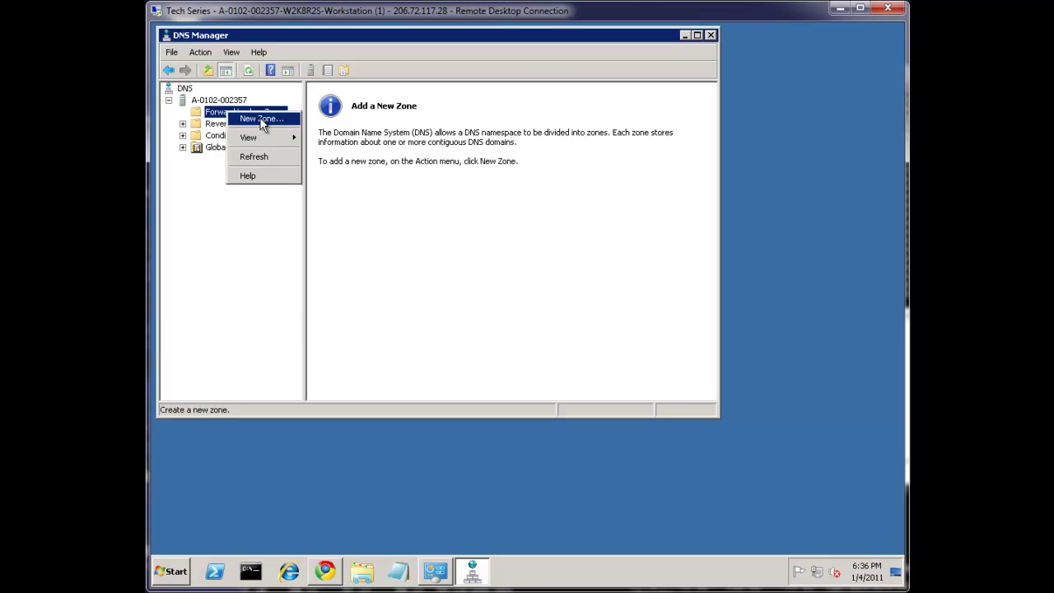
pyautogui.click(262, 120)
pyautogui.click(453, 302)
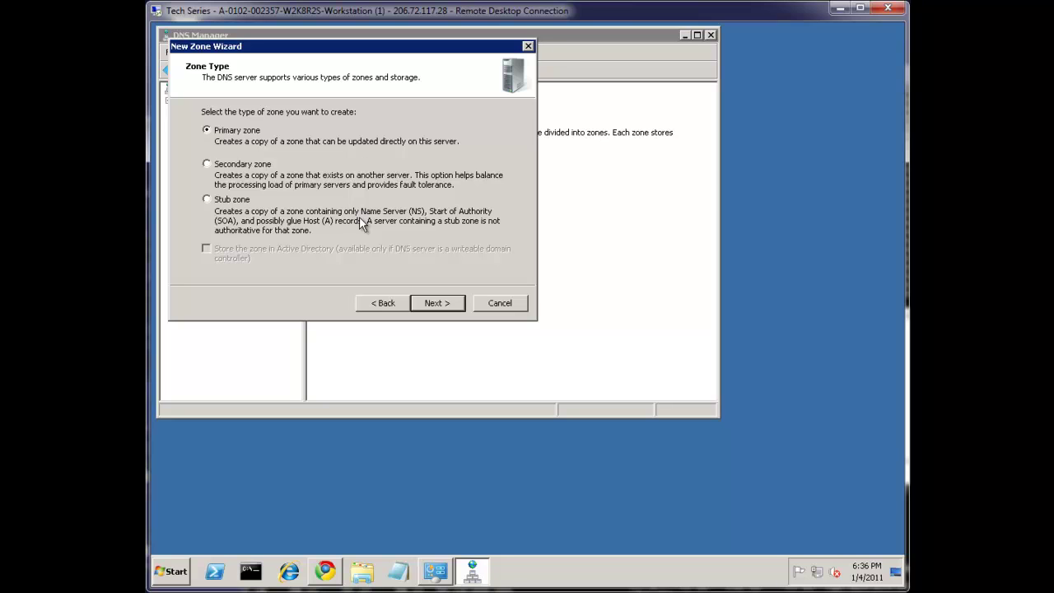
pyautogui.click(443, 302)
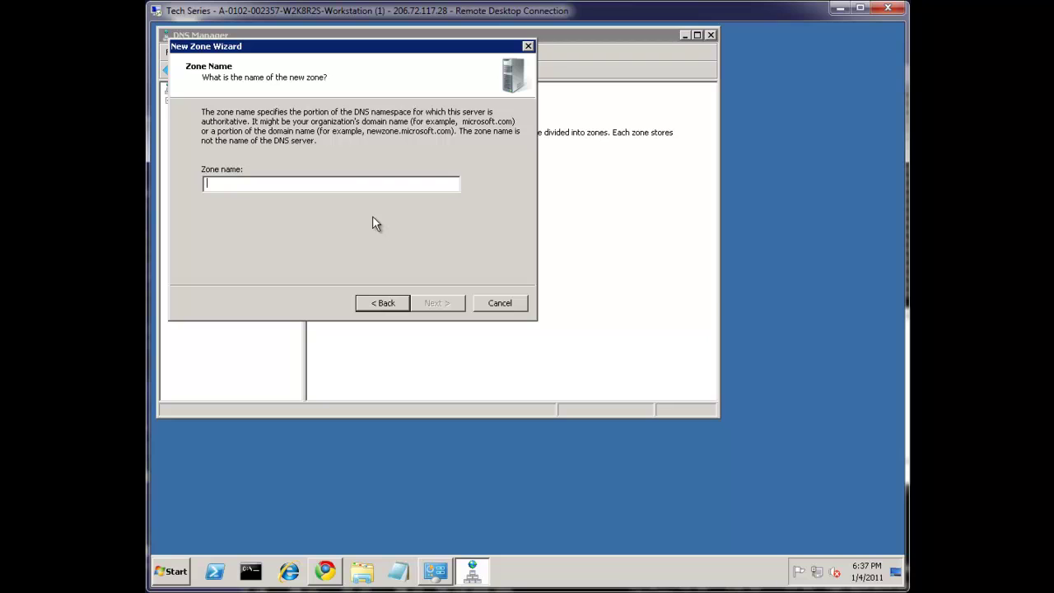
pyautogui.write('contoo.')
pyautogui.doubleClick(369, 185)
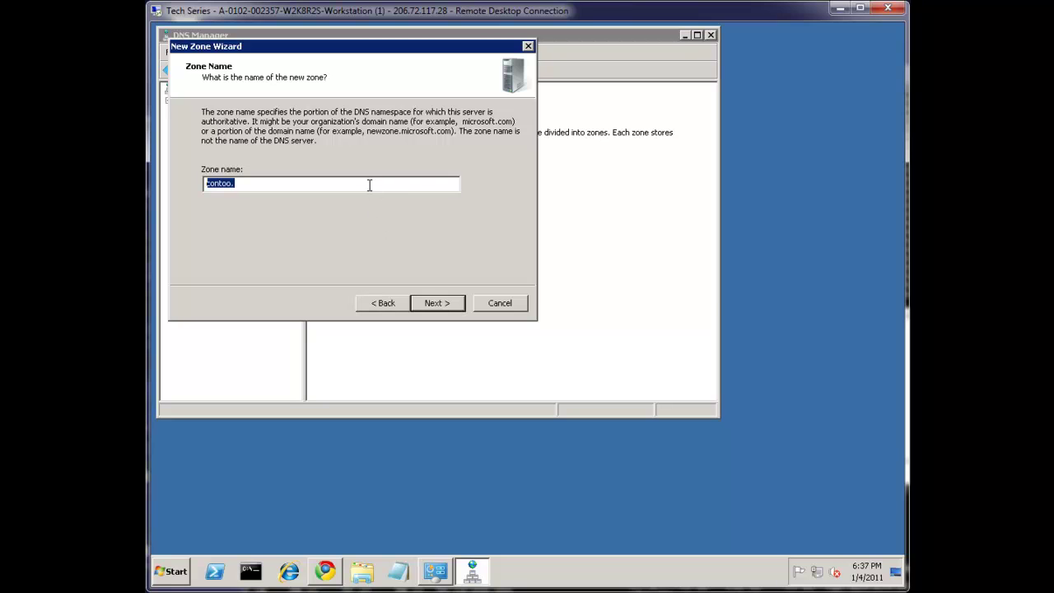
pyautogui.write('contoso.com')
pyautogui.click(440, 302)
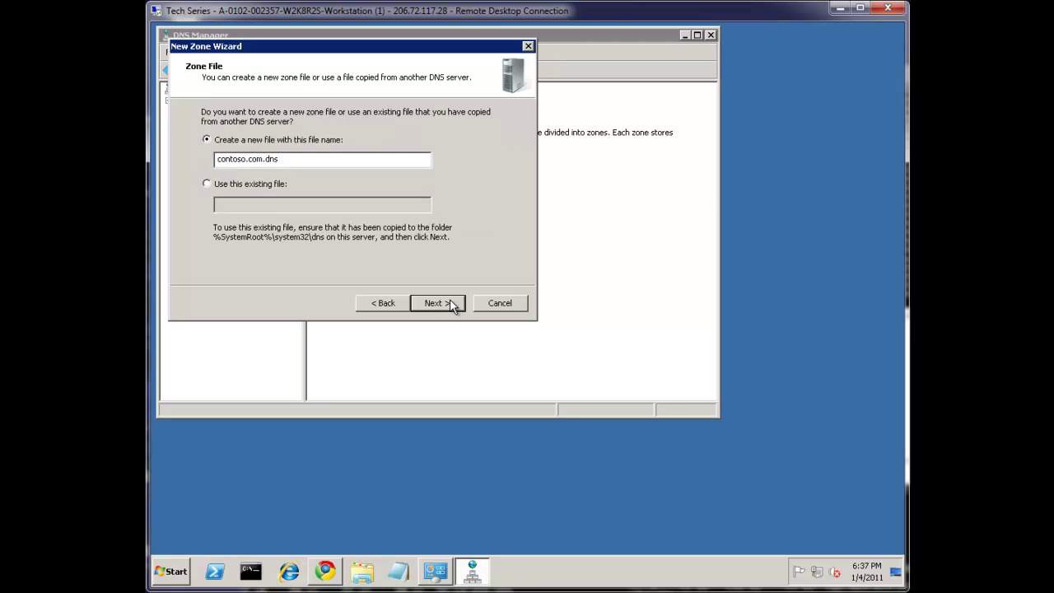
pyautogui.click(447, 304)
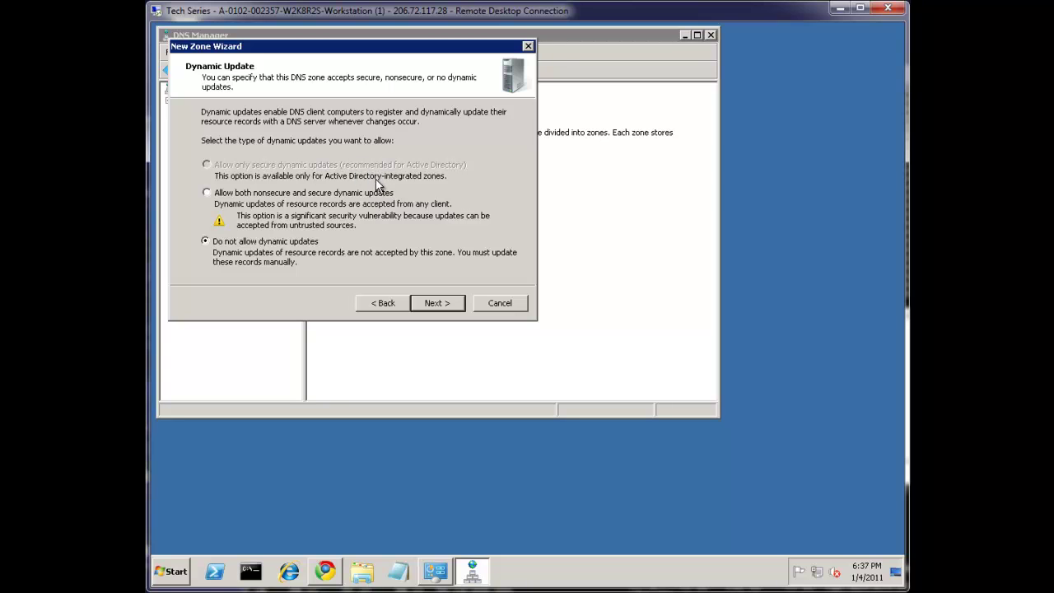
pyautogui.click(241, 123)
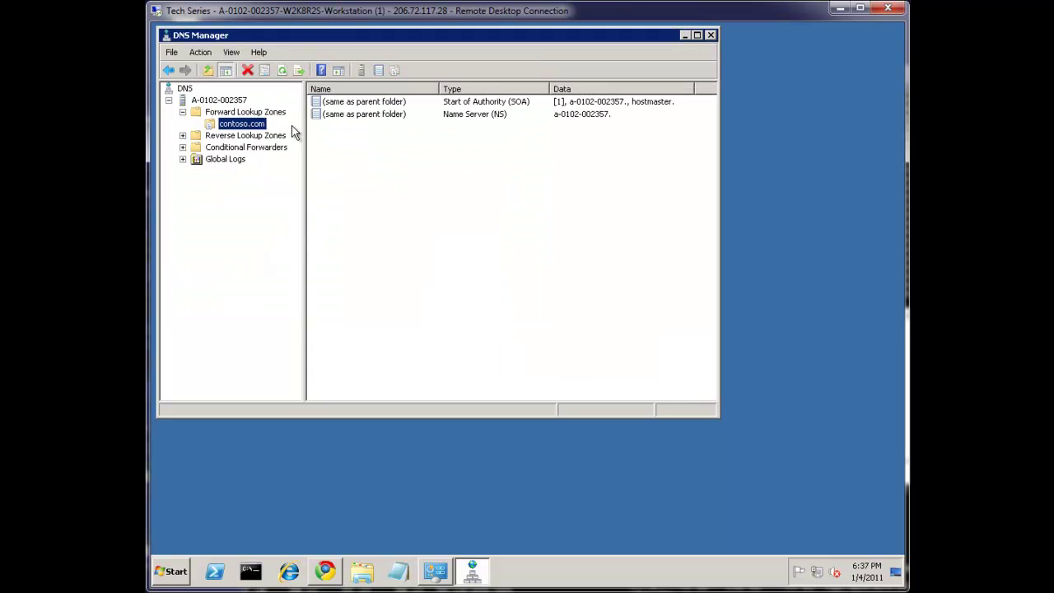
pyautogui.click(476, 106)
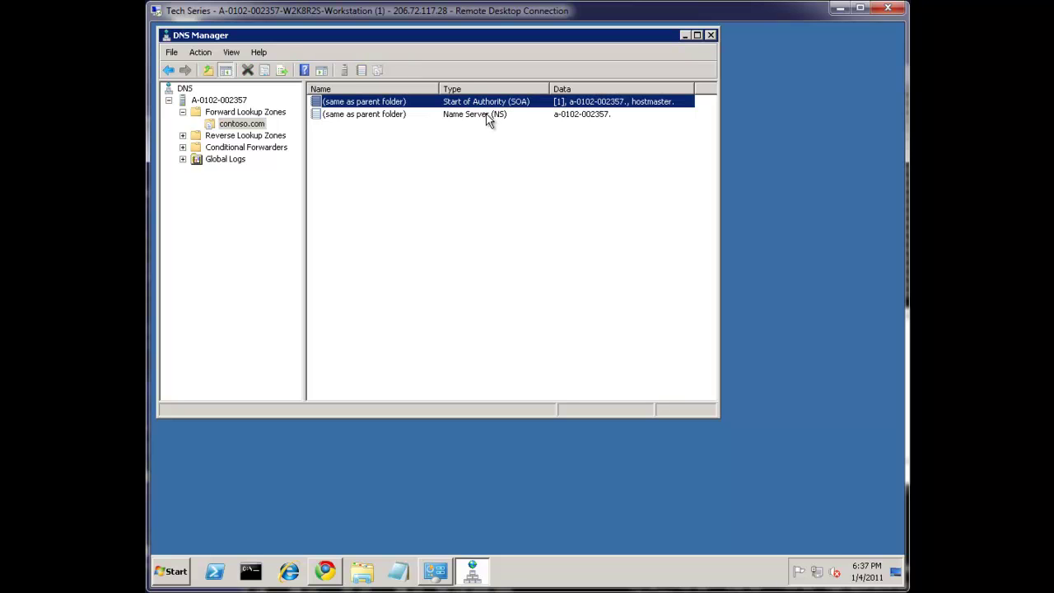
pyautogui.click(489, 117)
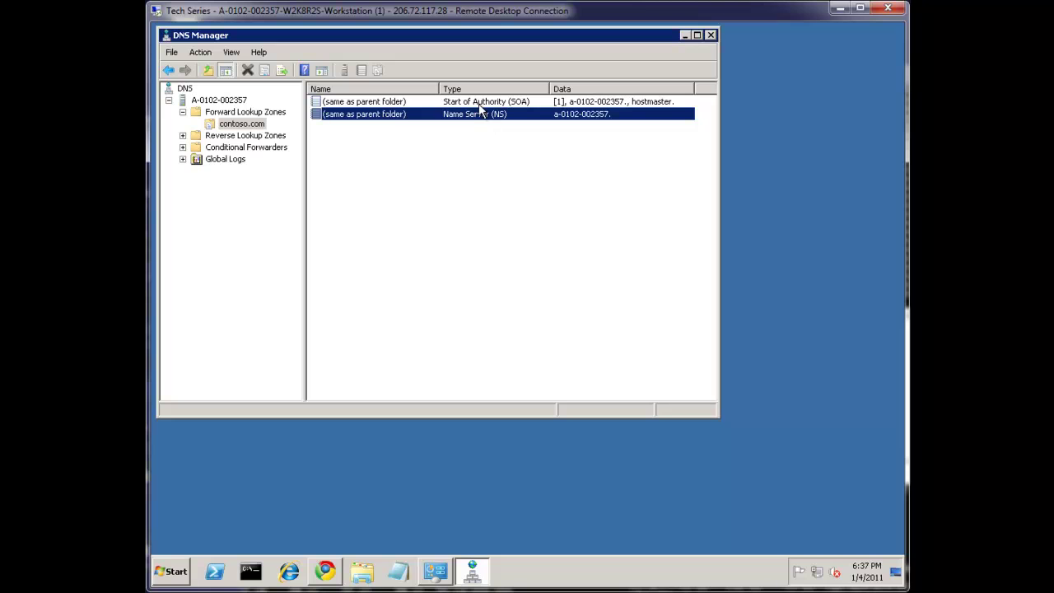
pyautogui.click(487, 106)
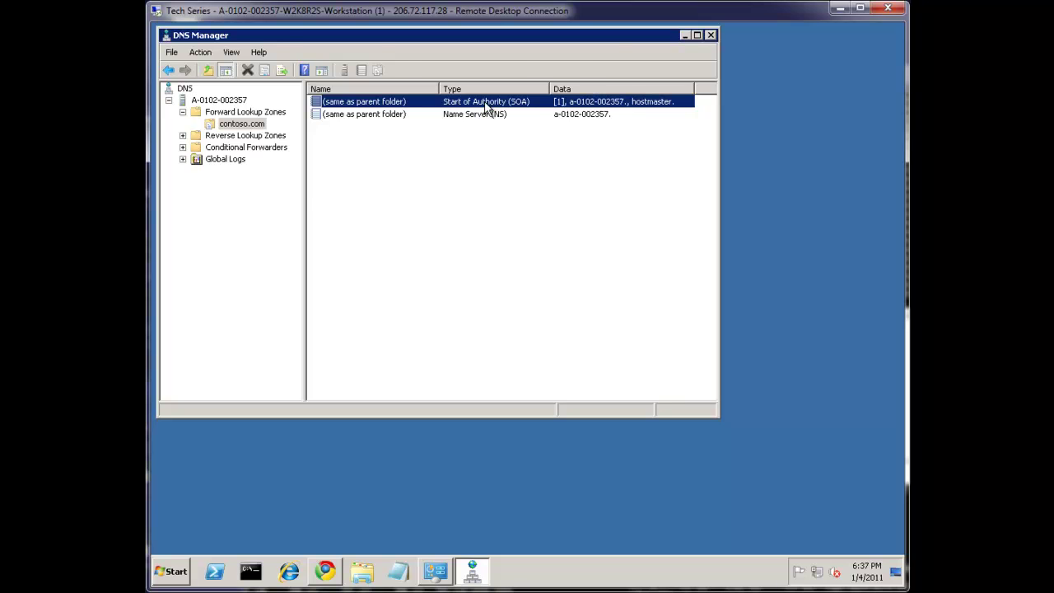
pyautogui.doubleClick(486, 107)
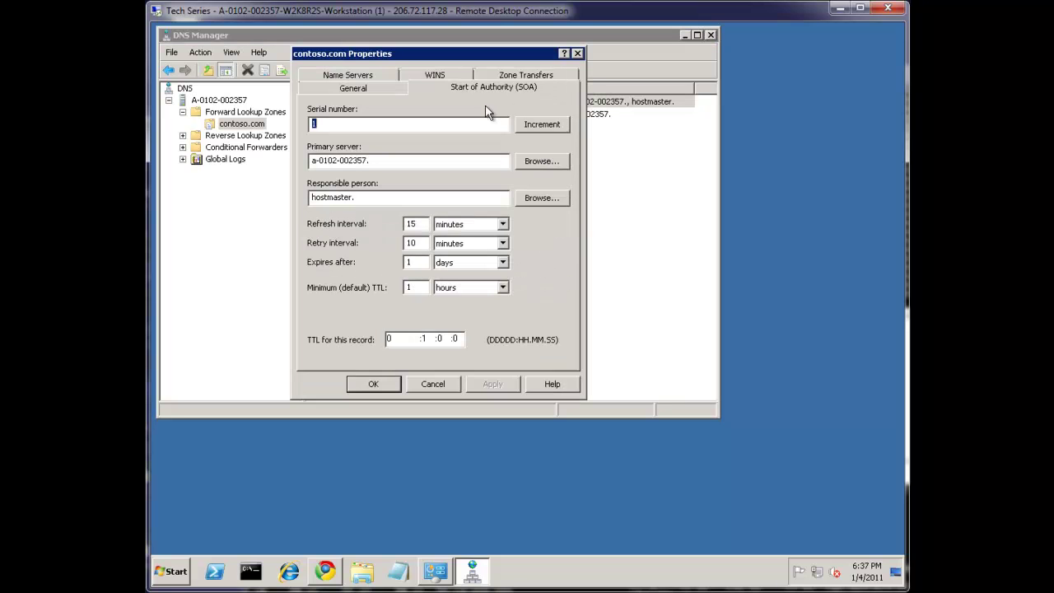
pyautogui.click(326, 572)
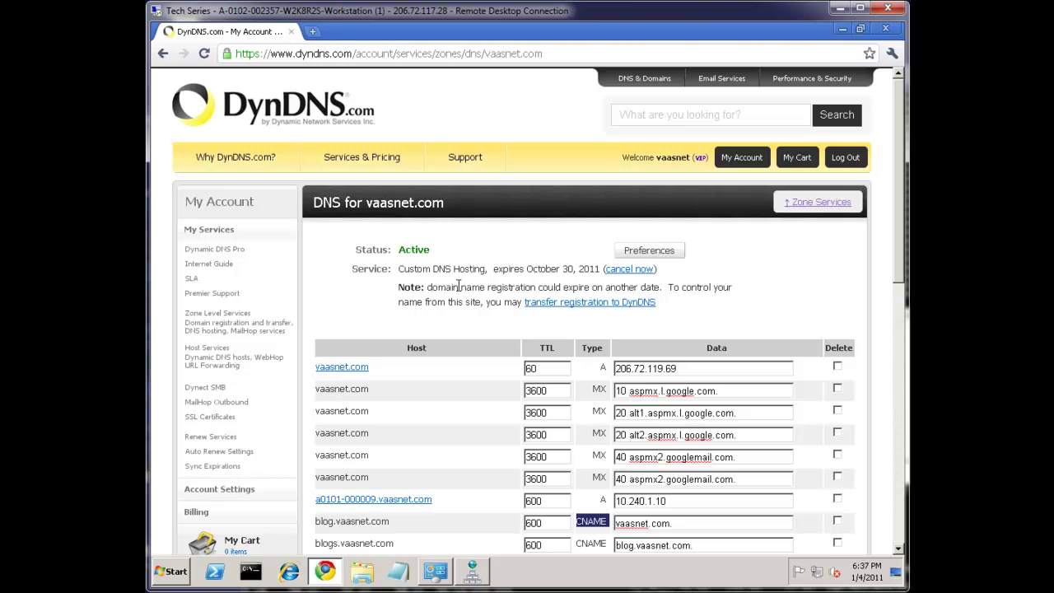
pyautogui.scroll(-3, 446, 370)
pyautogui.scroll(3, 445, 367)
pyautogui.click(842, 31)
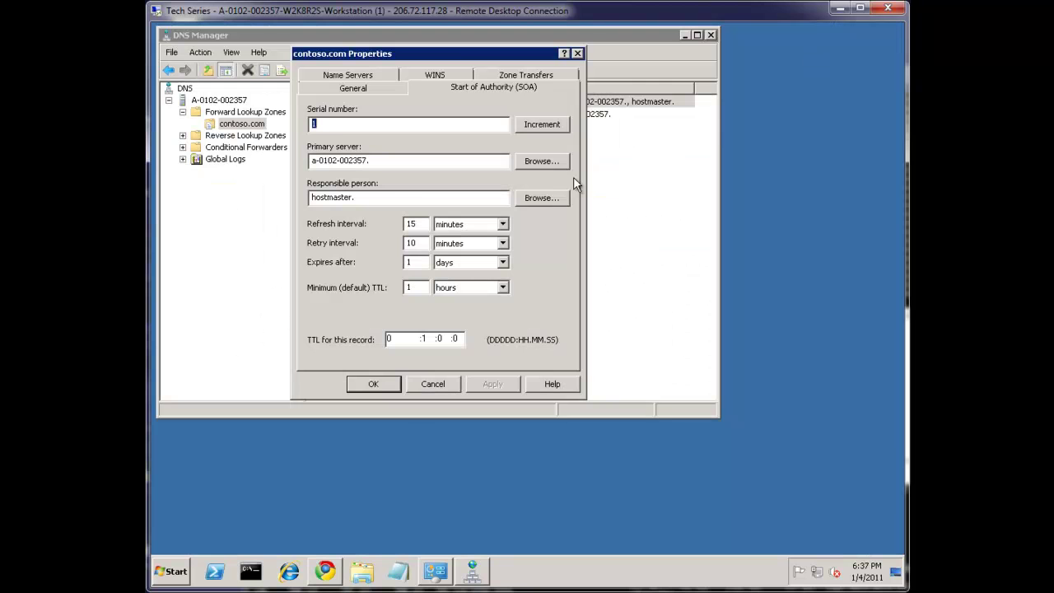
pyautogui.doubleClick(311, 125)
pyautogui.click(320, 124)
pyautogui.moveTo(383, 159); pyautogui.dragTo(301, 163)
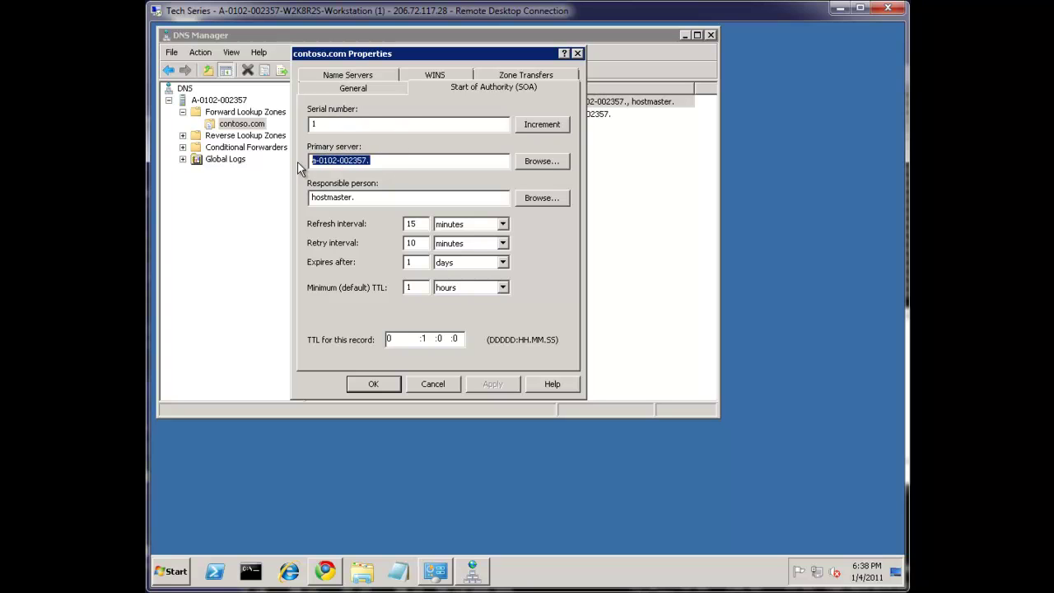
pyautogui.click(387, 167)
pyautogui.click(384, 198)
pyautogui.click(373, 384)
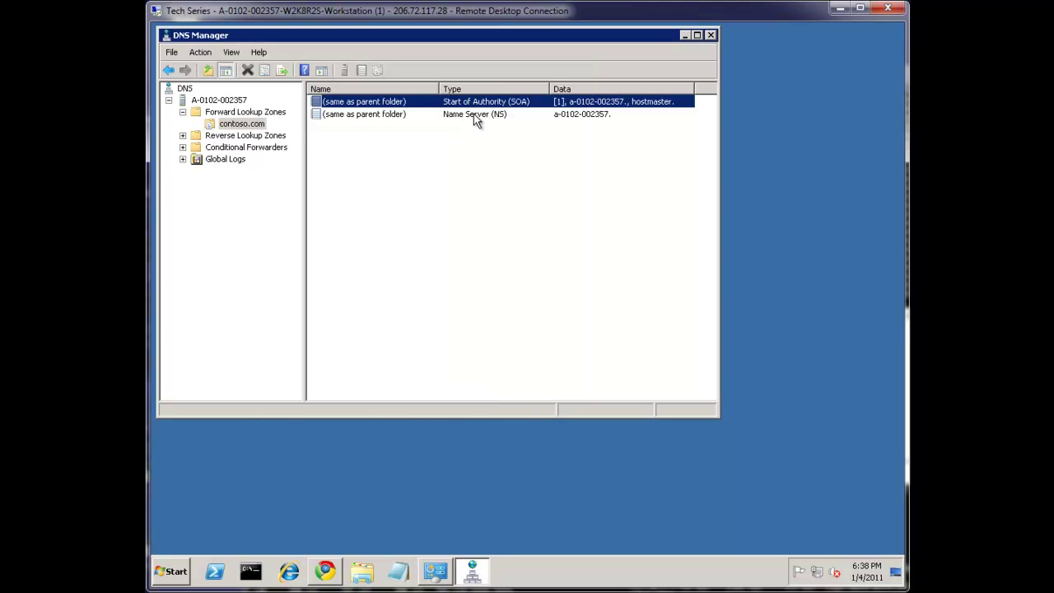
pyautogui.click(475, 115)
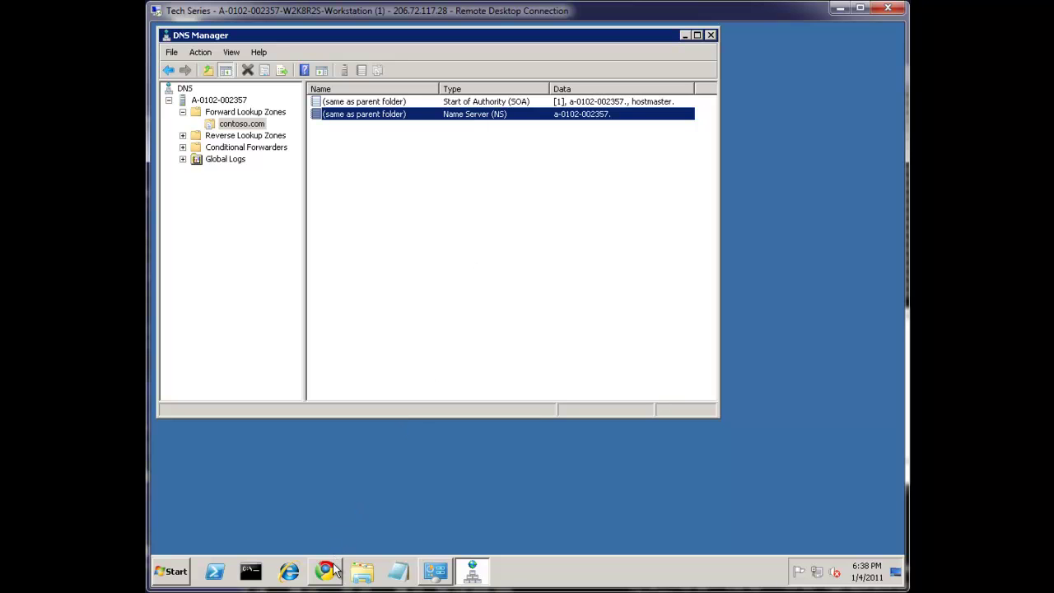
# Replace the zone's default name server with ns3.orcsweb.com
pyautogui.doubleClick(437, 115)
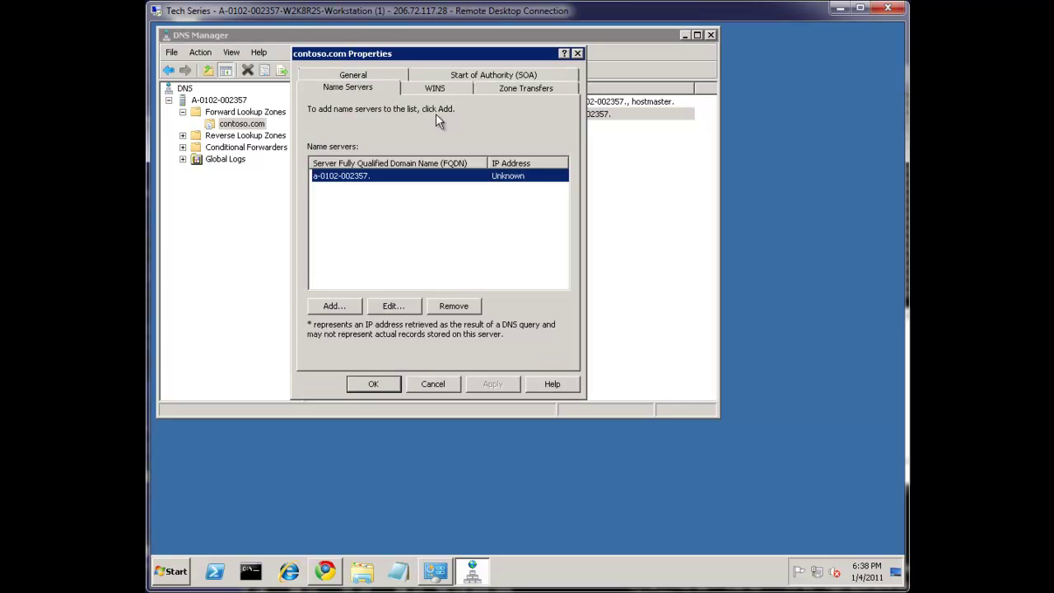
pyautogui.click(454, 306)
pyautogui.click(333, 305)
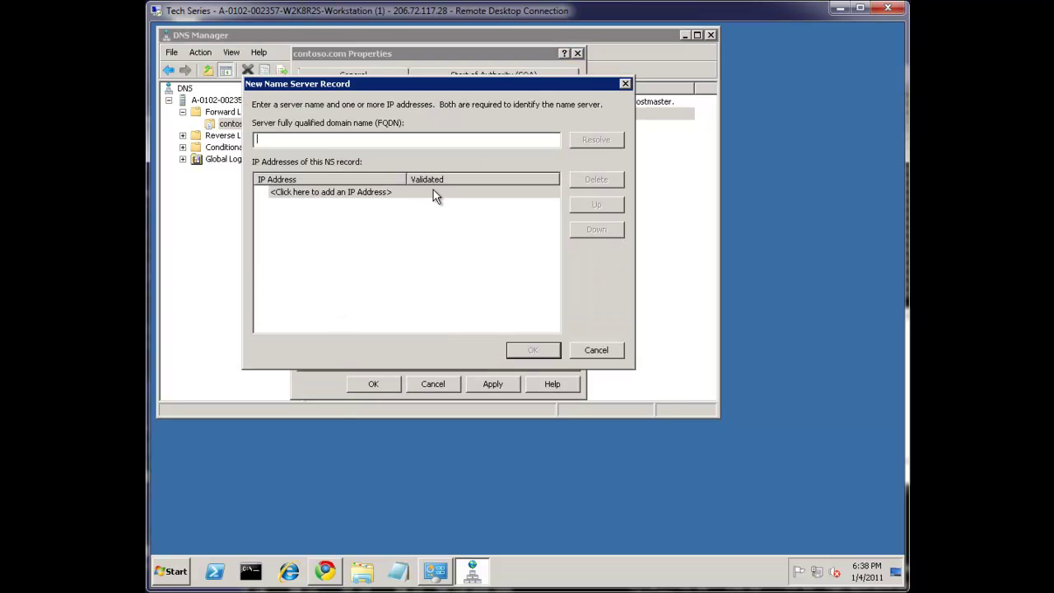
pyautogui.write('dns.contoso.com')
pyautogui.click(596, 140)
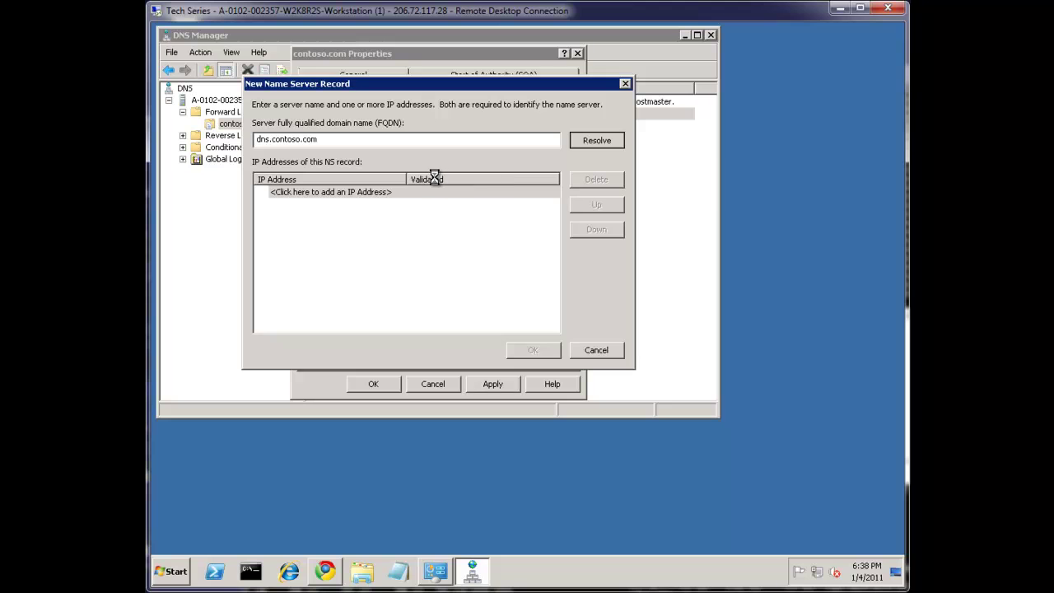
pyautogui.click(613, 339)
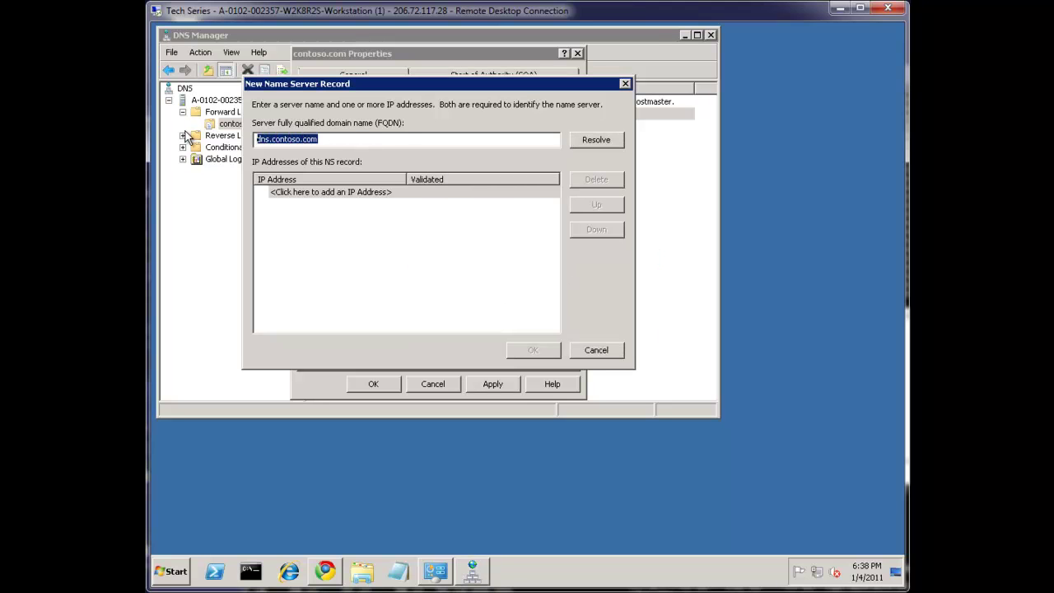
pyautogui.write('ns.orcsweb.com')
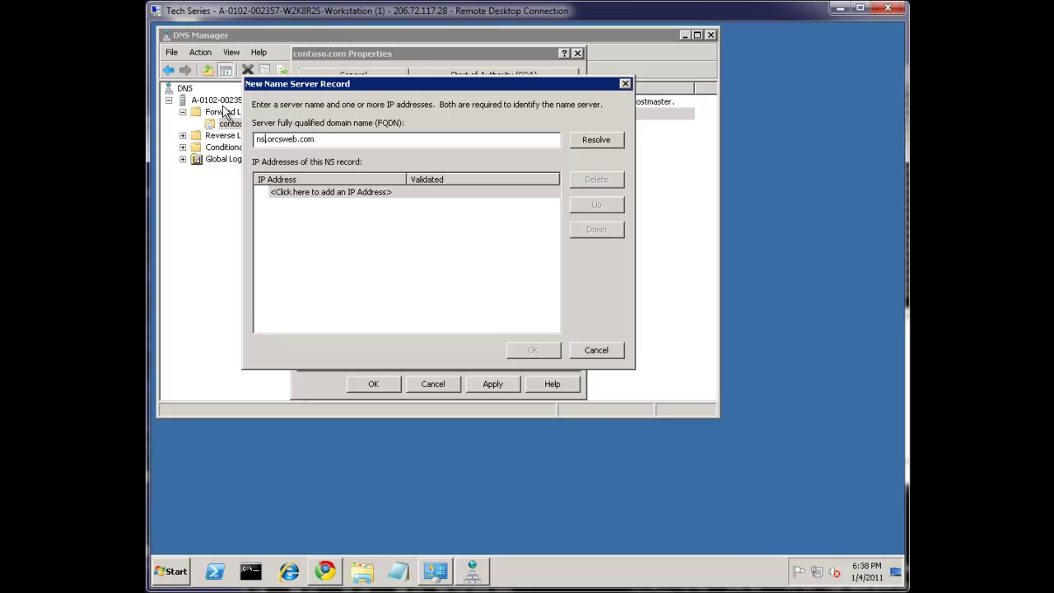
pyautogui.write('3')
pyautogui.hotkey('ctrl', 'a')
pyautogui.hotkey('ctrl', 'c')
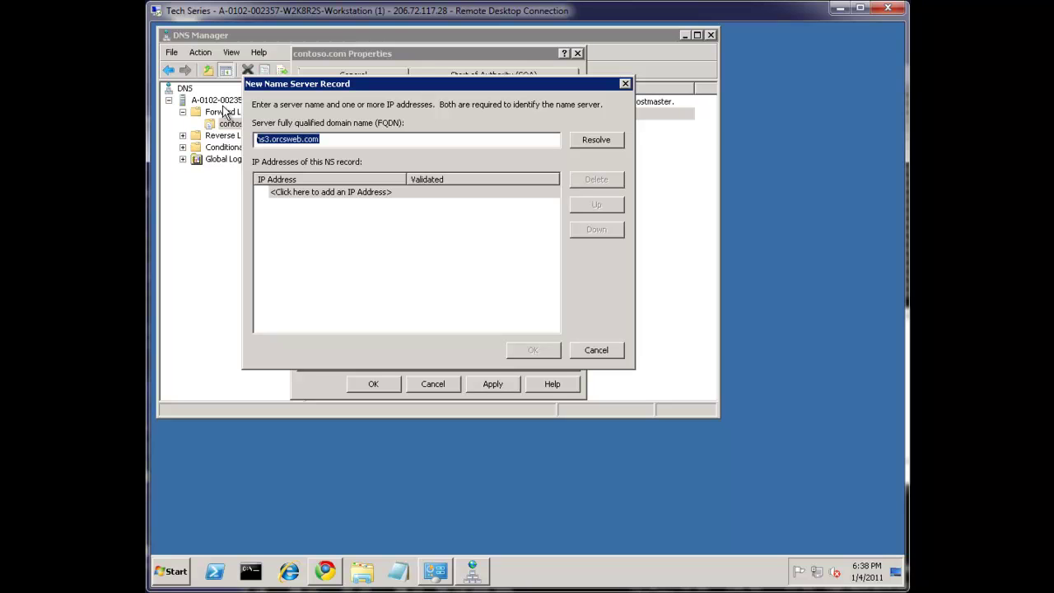
pyautogui.click(582, 139)
pyautogui.click(537, 349)
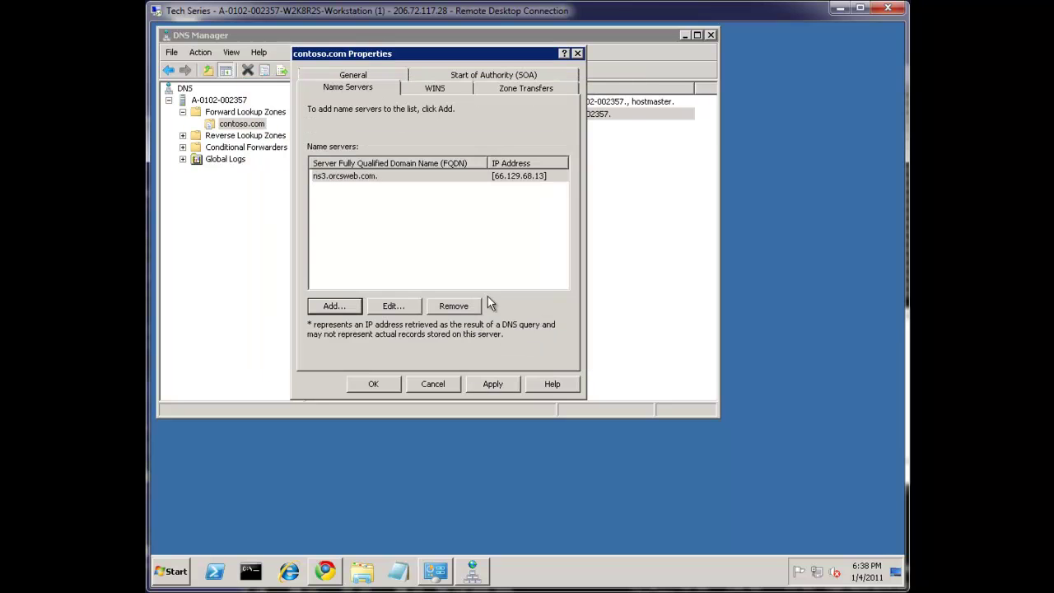
# Add ns4.orcsweb.com as a second name server, then review the SOA and both NS records
pyautogui.click(360, 307)
pyautogui.hotkey('ctrl', 'v')
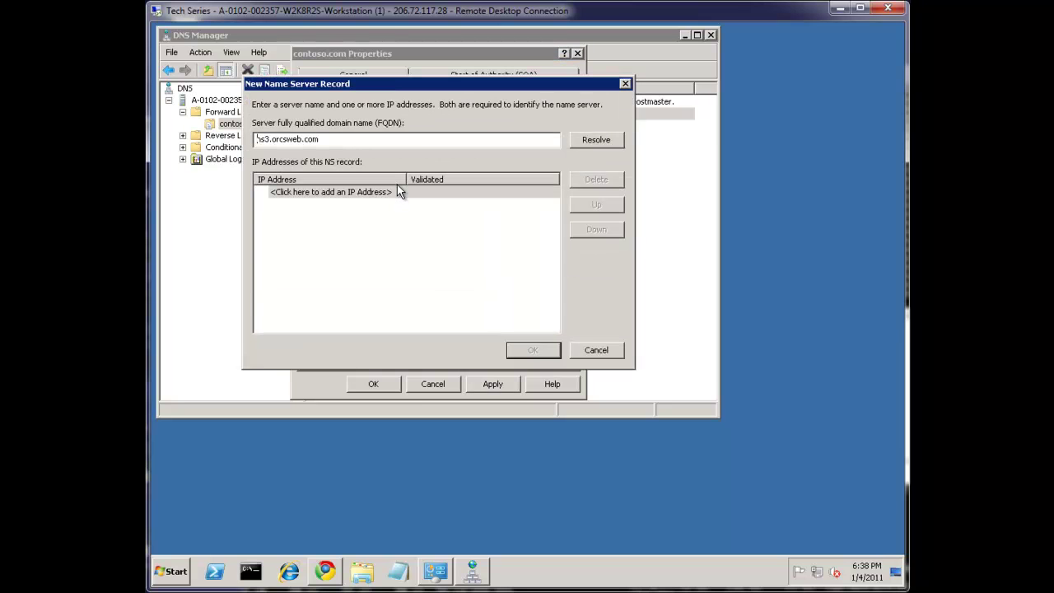
pyautogui.press('Right')
pyautogui.press('Right')
pyautogui.hotkey('shift', 'Right')
pyautogui.write('4')
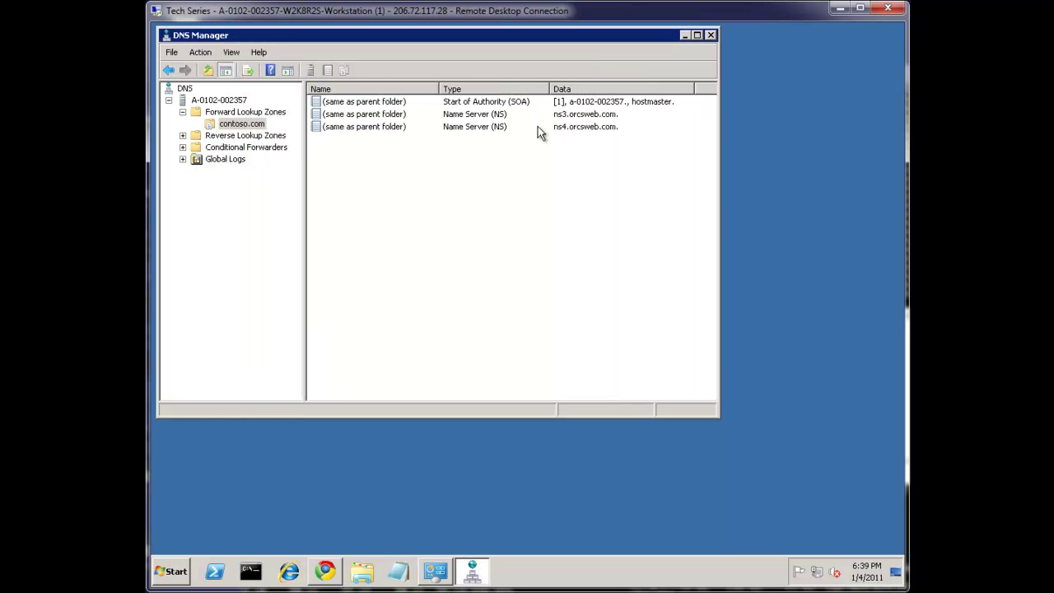
pyautogui.click(498, 103)
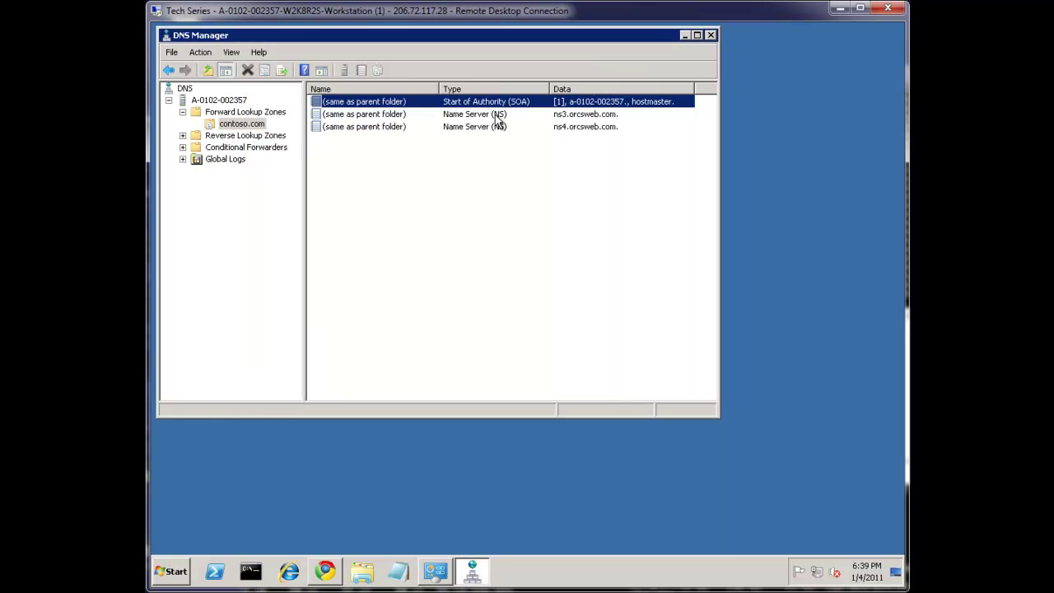
pyautogui.click(494, 115)
pyautogui.click(500, 127)
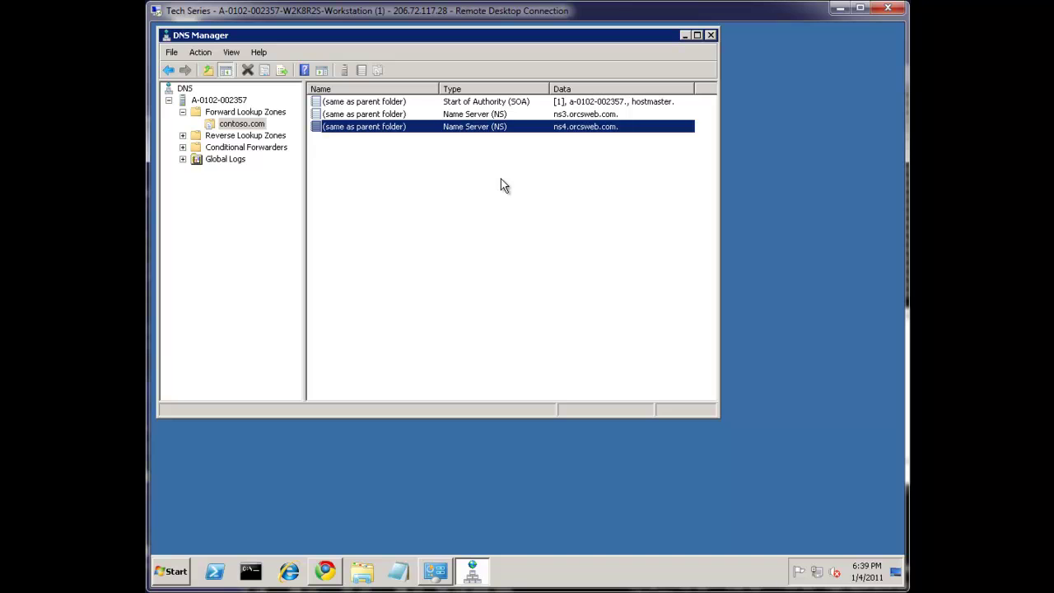
# Add a blank-name Host (A) record for contoso.com pointing to 127.0.0.1, without a PTR record
pyautogui.rightClick(423, 160)
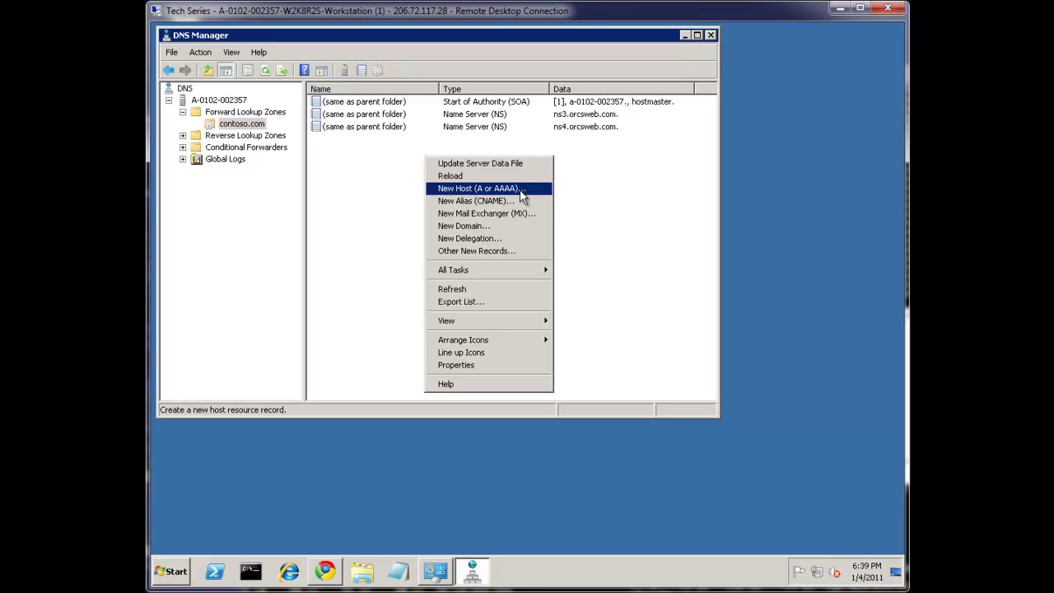
pyautogui.click(477, 194)
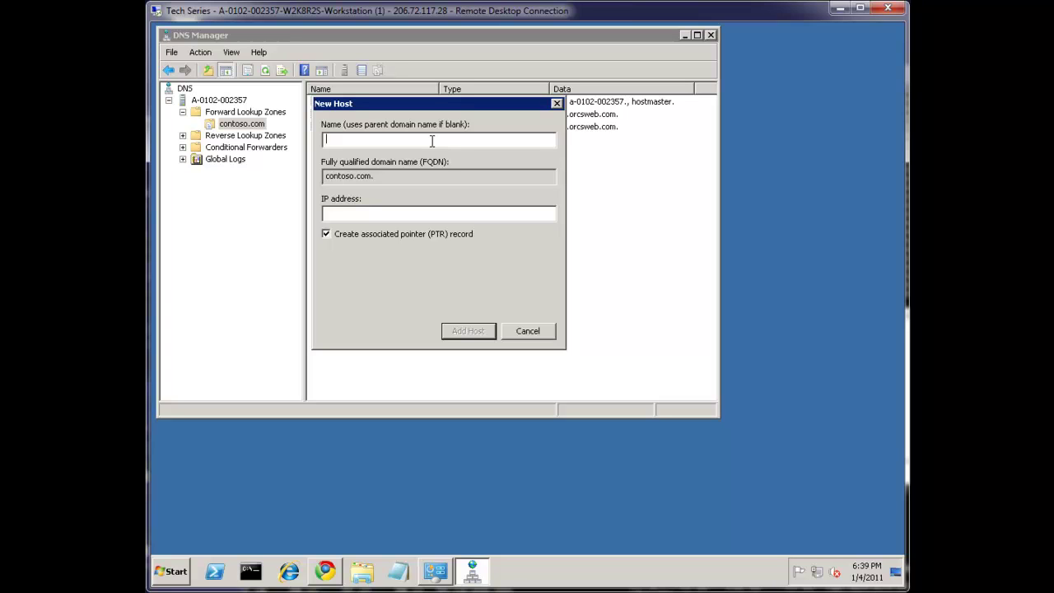
pyautogui.write('@')
pyautogui.press('BackSpace')
pyautogui.click(401, 216)
pyautogui.write('127.0.0.1')
pyautogui.click(436, 237)
pyautogui.click(468, 331)
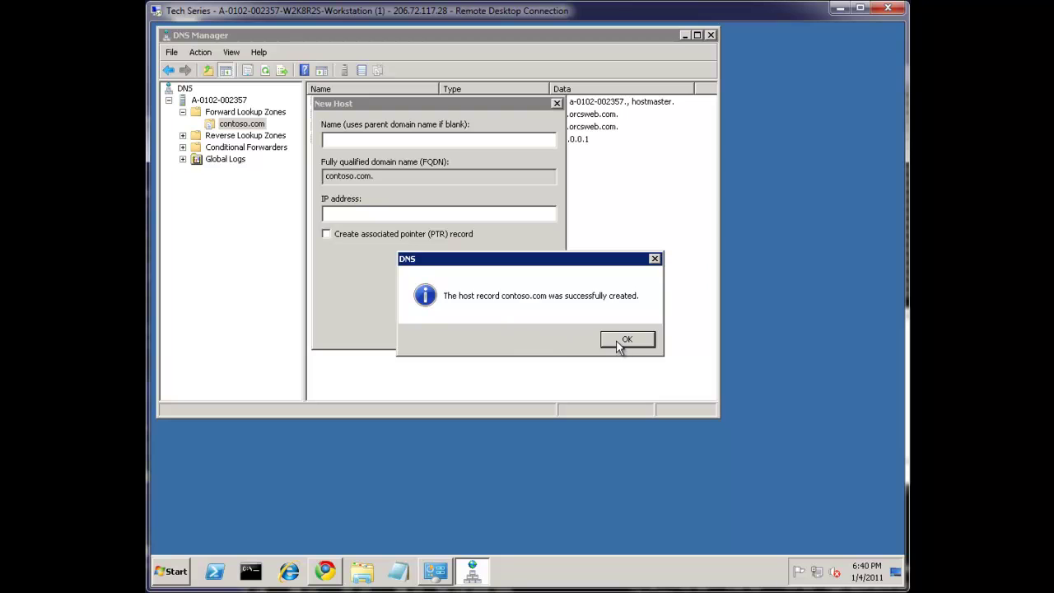
pyautogui.click(629, 338)
pyautogui.click(544, 330)
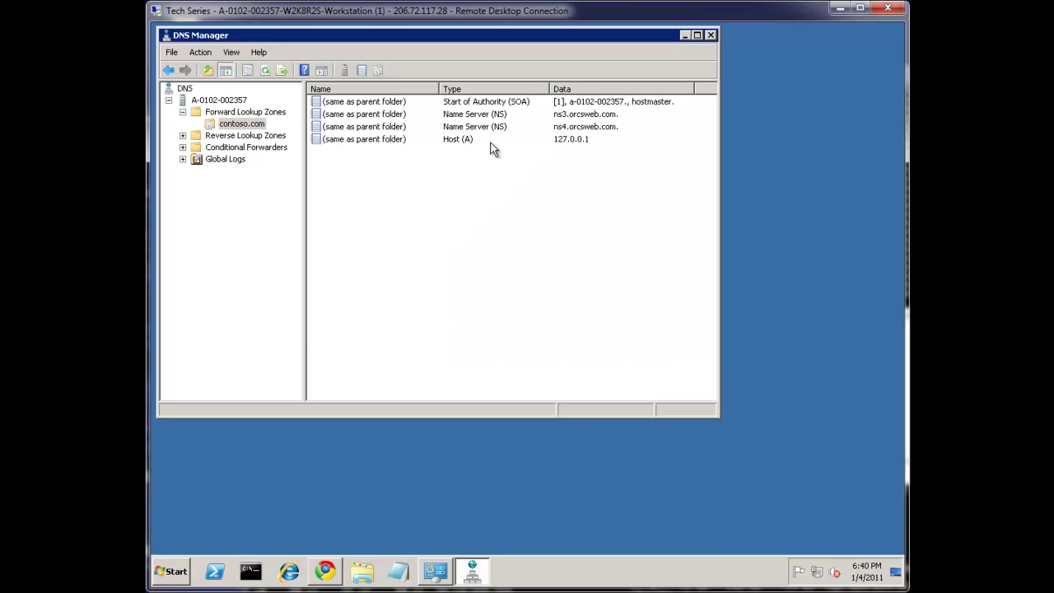
pyautogui.click(466, 140)
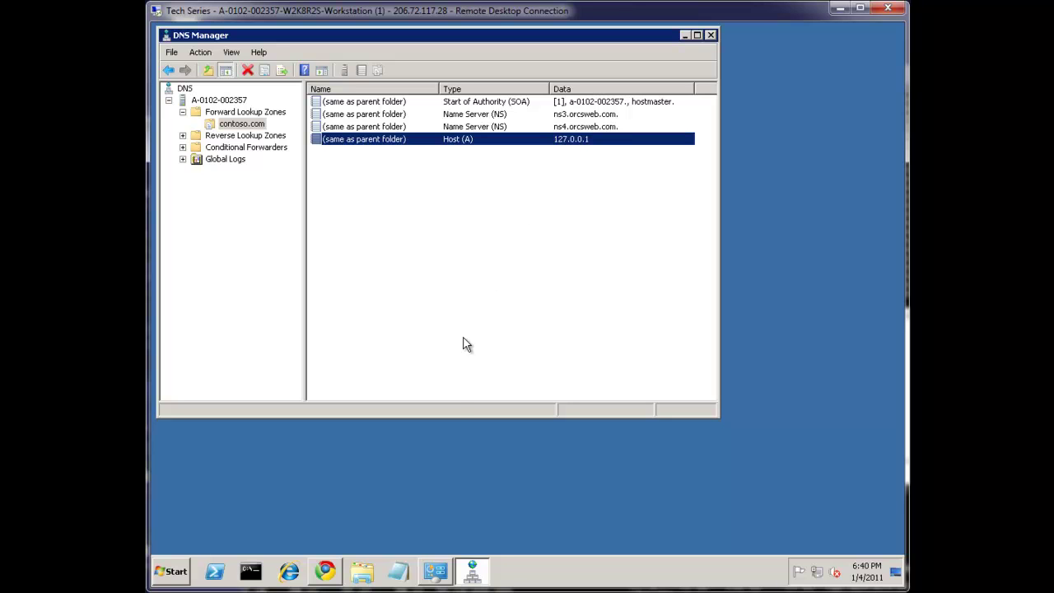
# Run 'ping contoso.com' in Command Prompt and confirm four replies from 127.0.0.1
pyautogui.click(250, 571)
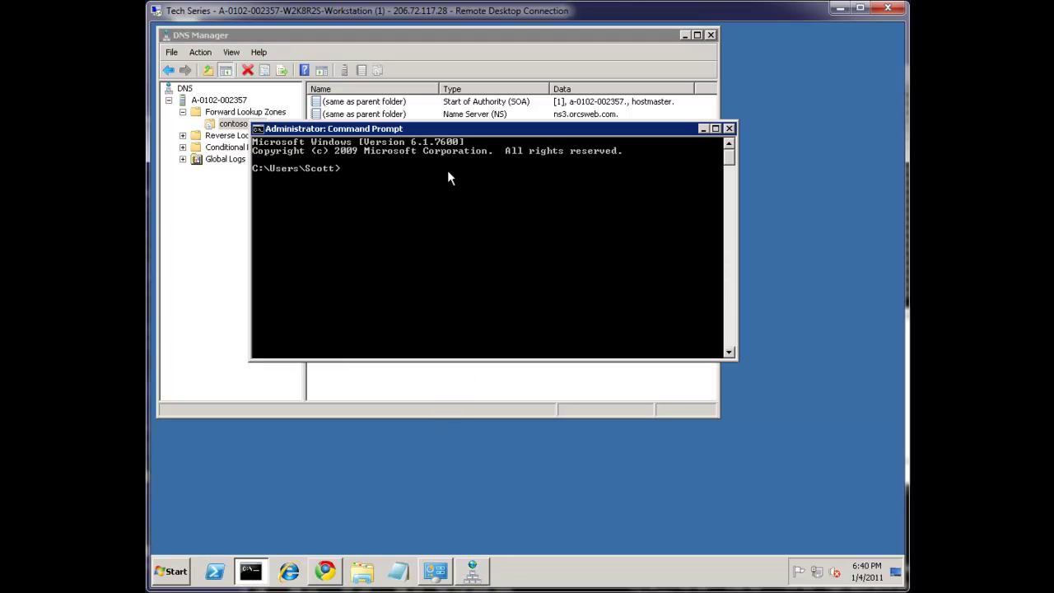
pyautogui.moveTo(451, 130); pyautogui.dragTo(560, 295)
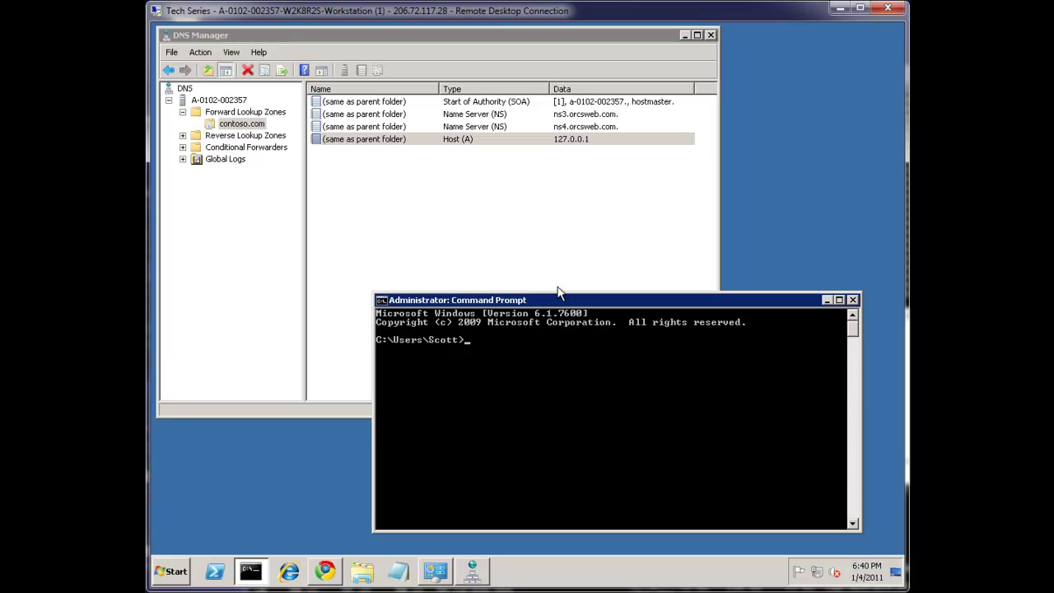
pyautogui.write('ping contoso.com')
pyautogui.press('Return')
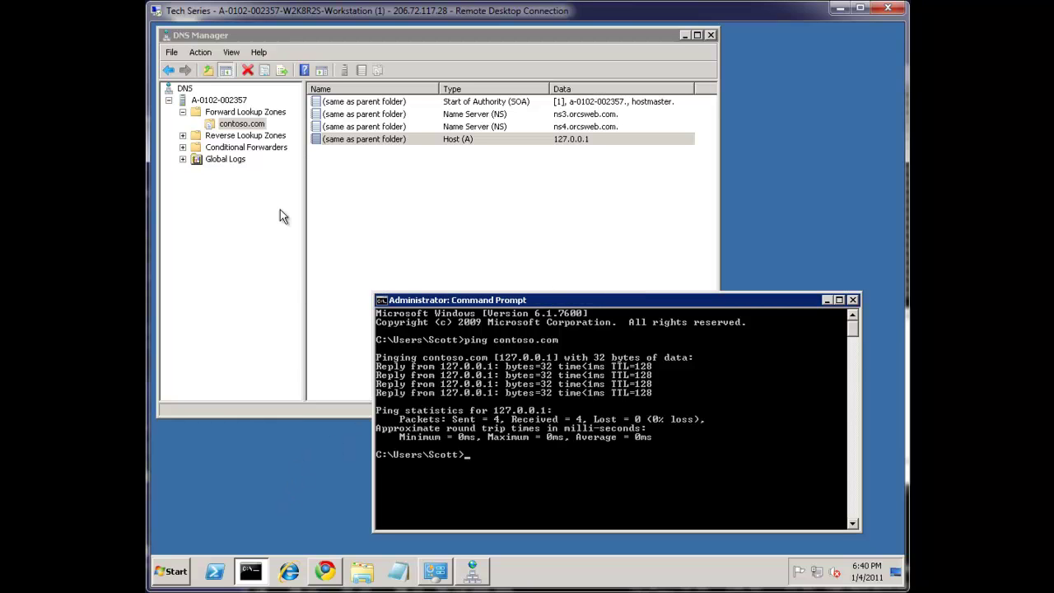
pyautogui.click(235, 503)
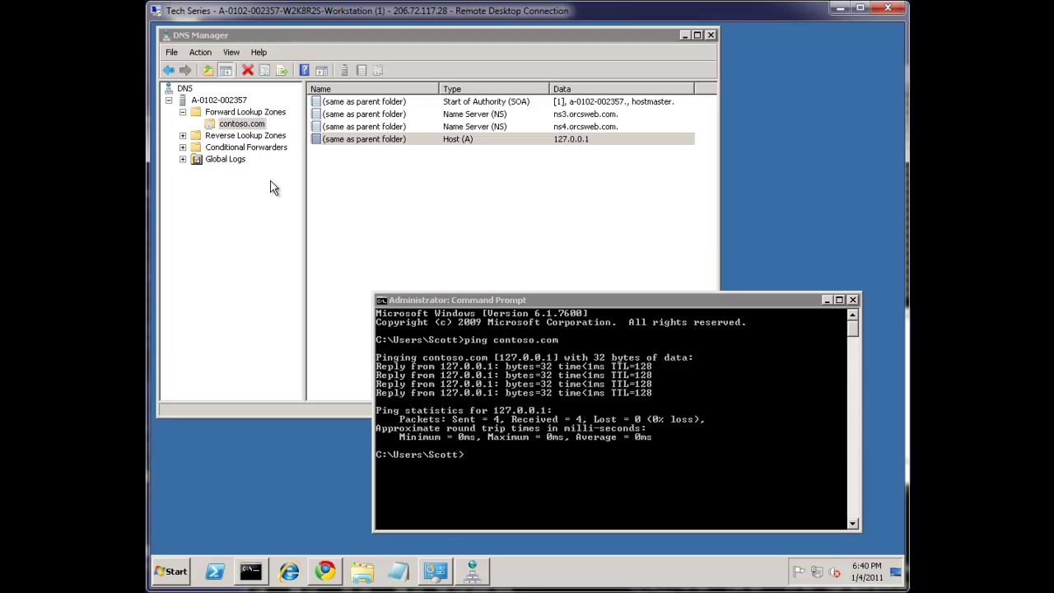
pyautogui.click(172, 574)
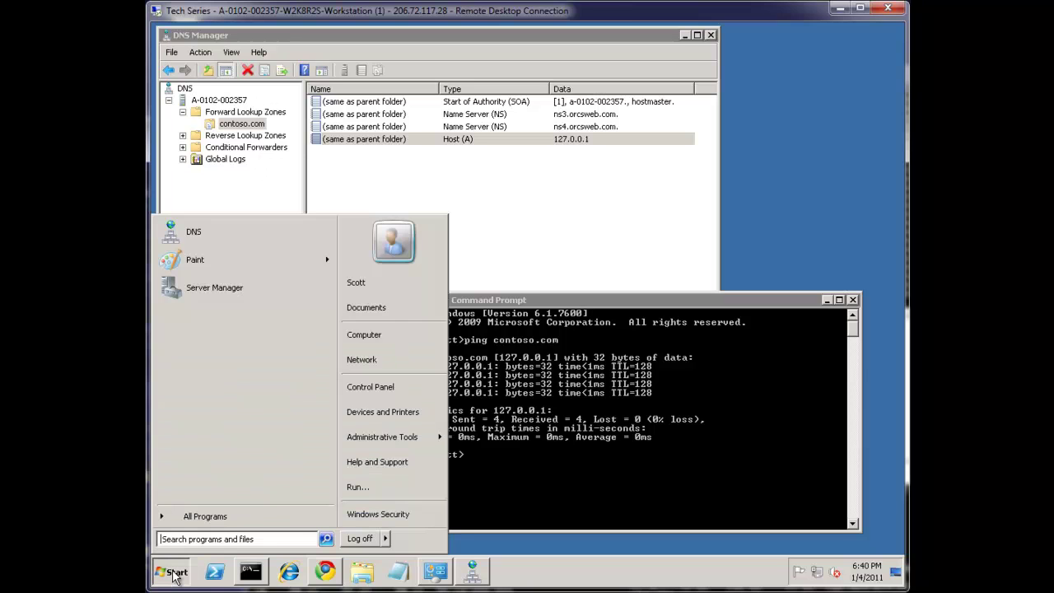
pyautogui.write('servics')
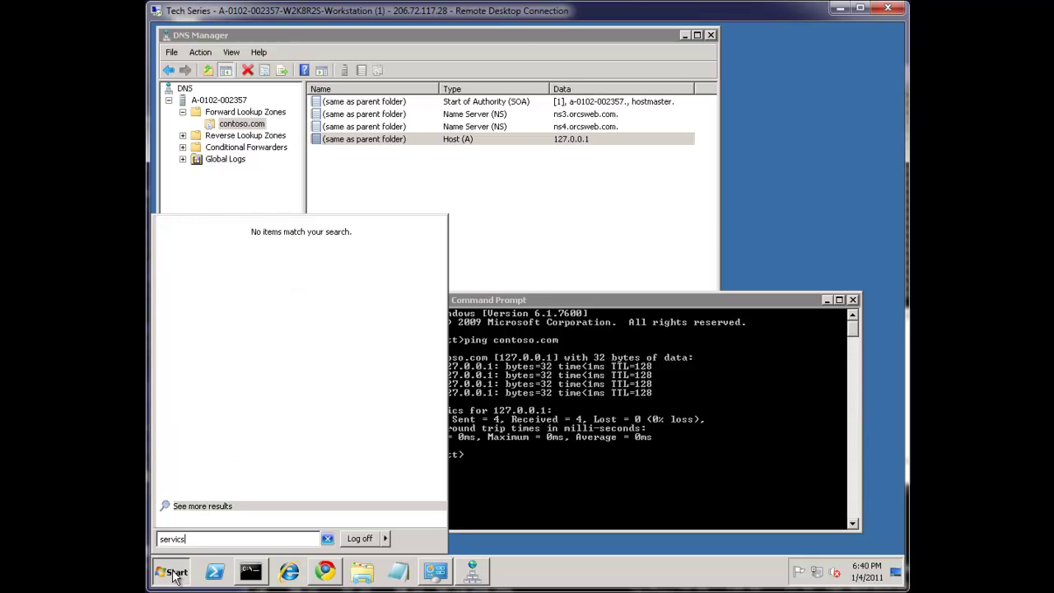
pyautogui.press('BackSpace')
pyautogui.press('BackSpace')
pyautogui.press('BackSpace')
pyautogui.press('BackSpace')
pyautogui.press('BackSpace')
pyautogui.press('BackSpace')
pyautogui.write('ervices')
pyautogui.click(176, 573)
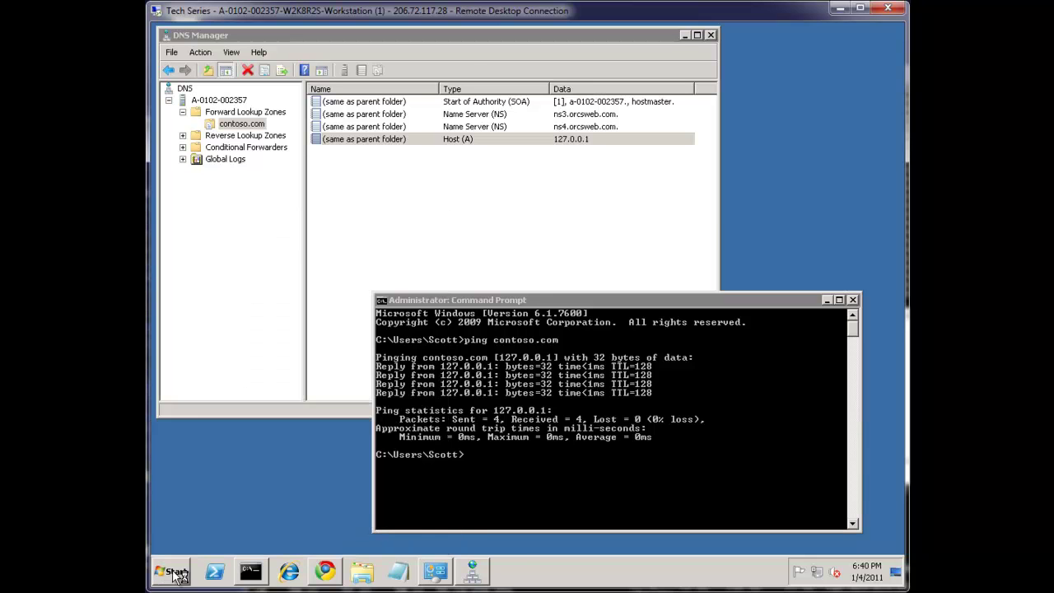
pyautogui.click(489, 205)
pyautogui.press('d')
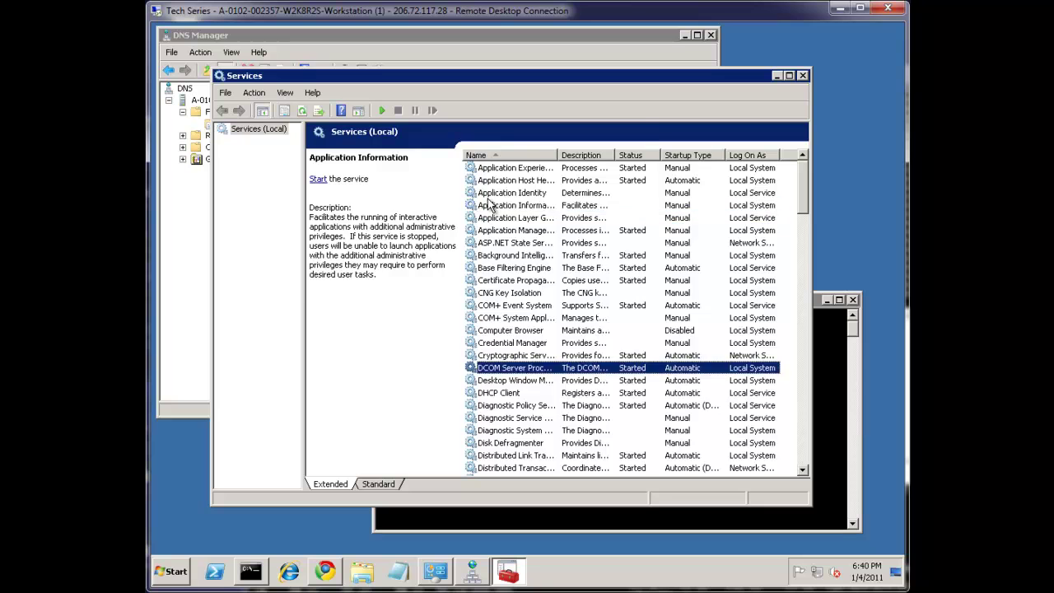
pyautogui.press('n')
pyautogui.press('Return')
pyautogui.click(587, 439)
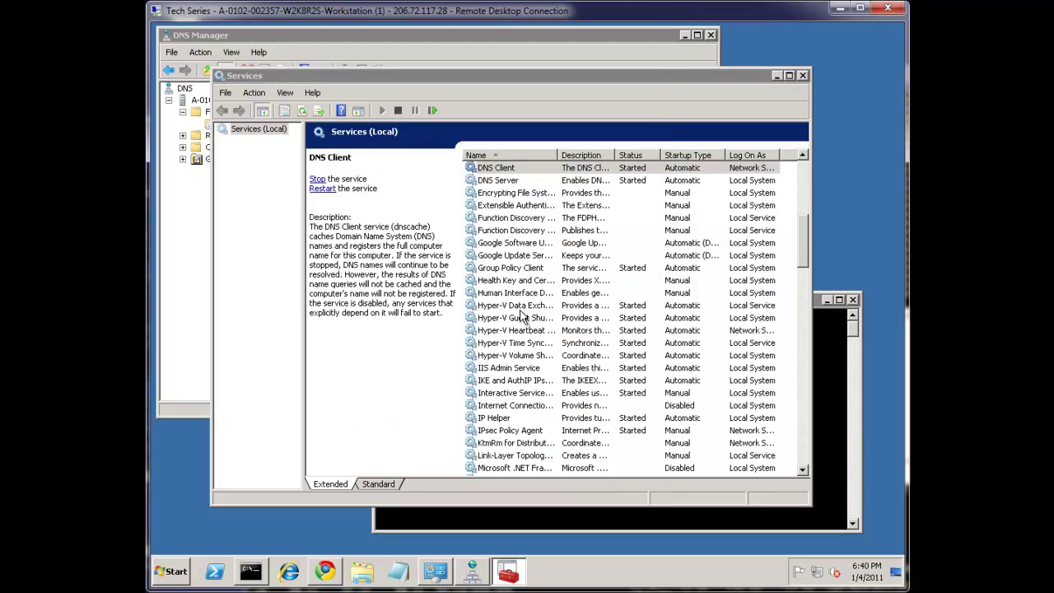
pyautogui.scroll(1, 525, 206)
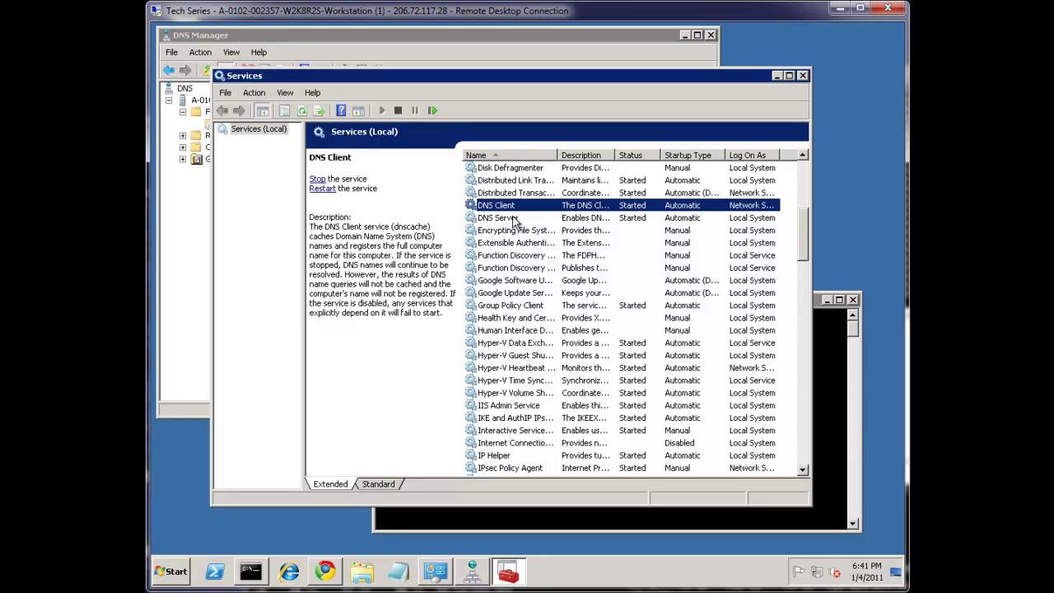
pyautogui.click(494, 217)
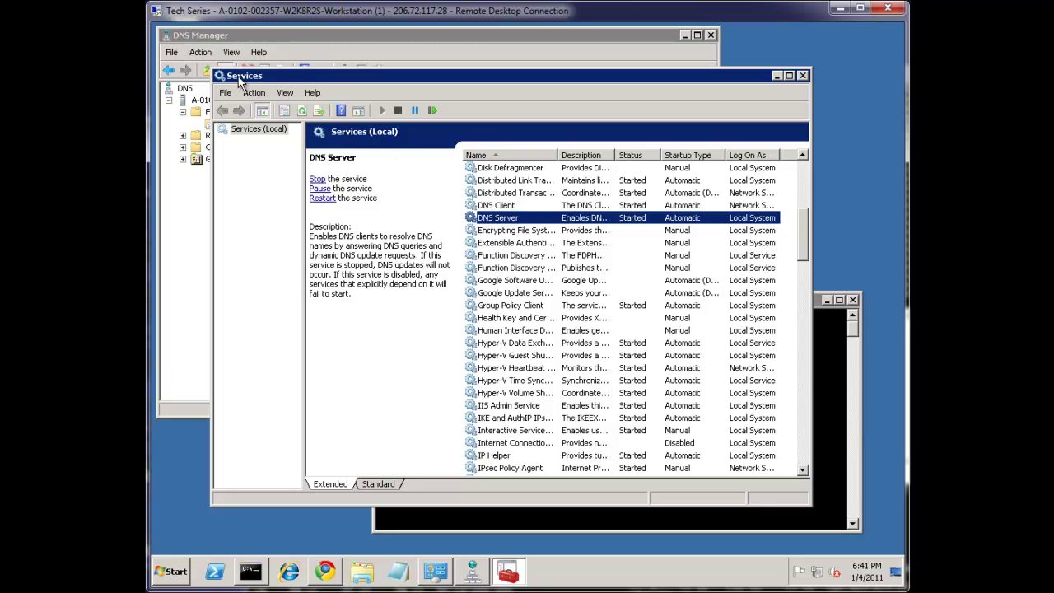
pyautogui.click(491, 206)
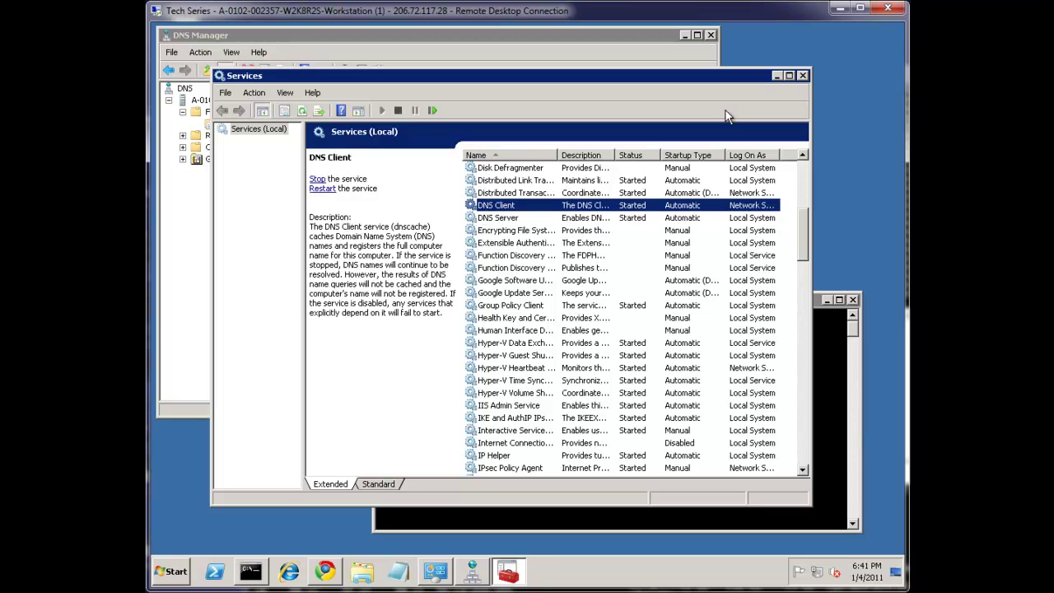
pyautogui.click(776, 76)
pyautogui.click(439, 573)
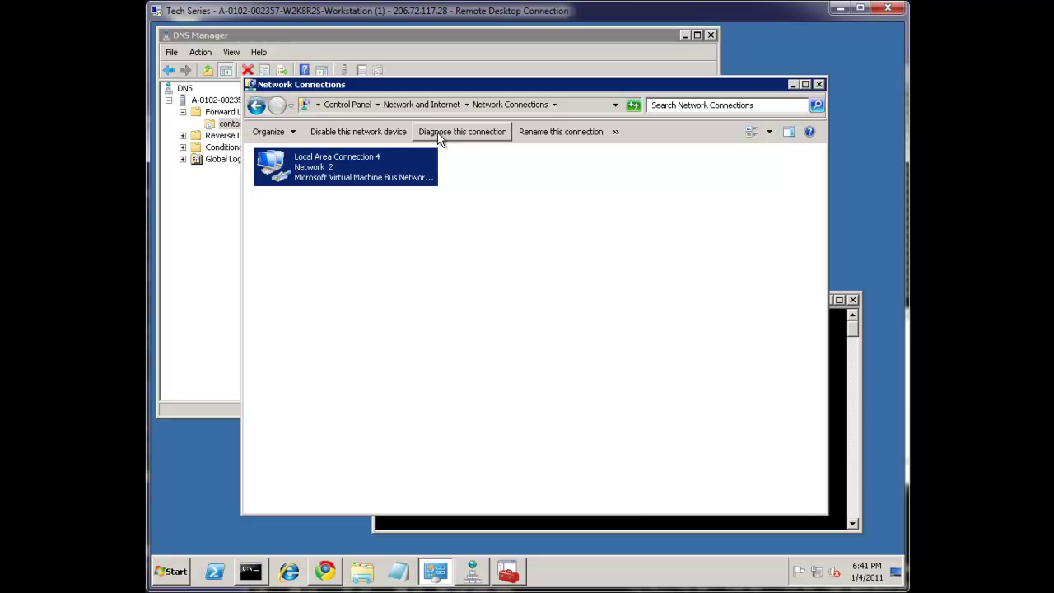
pyautogui.rightClick(362, 167)
pyautogui.click(422, 284)
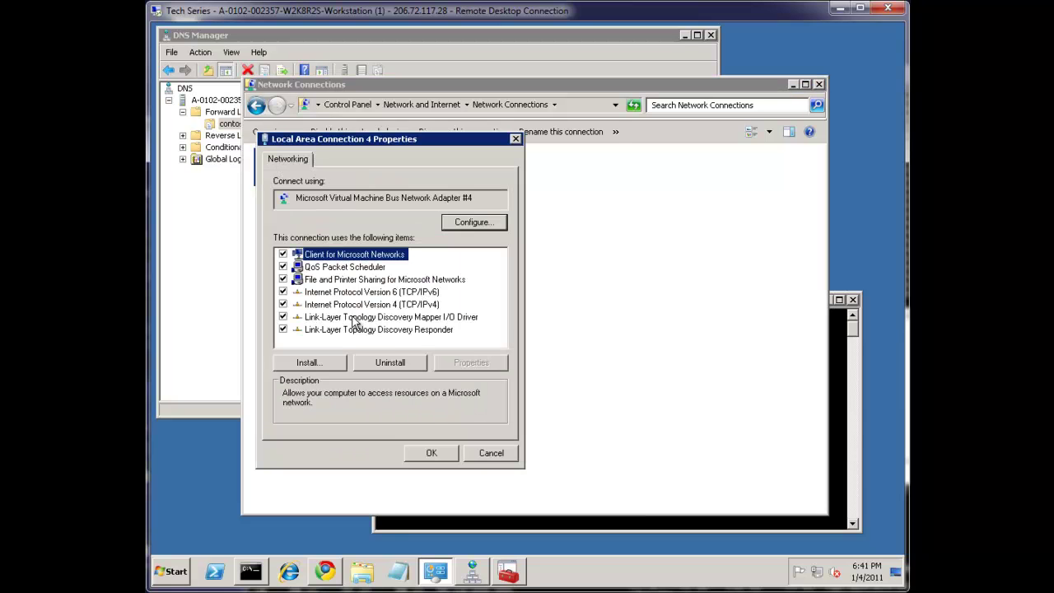
pyautogui.doubleClick(352, 303)
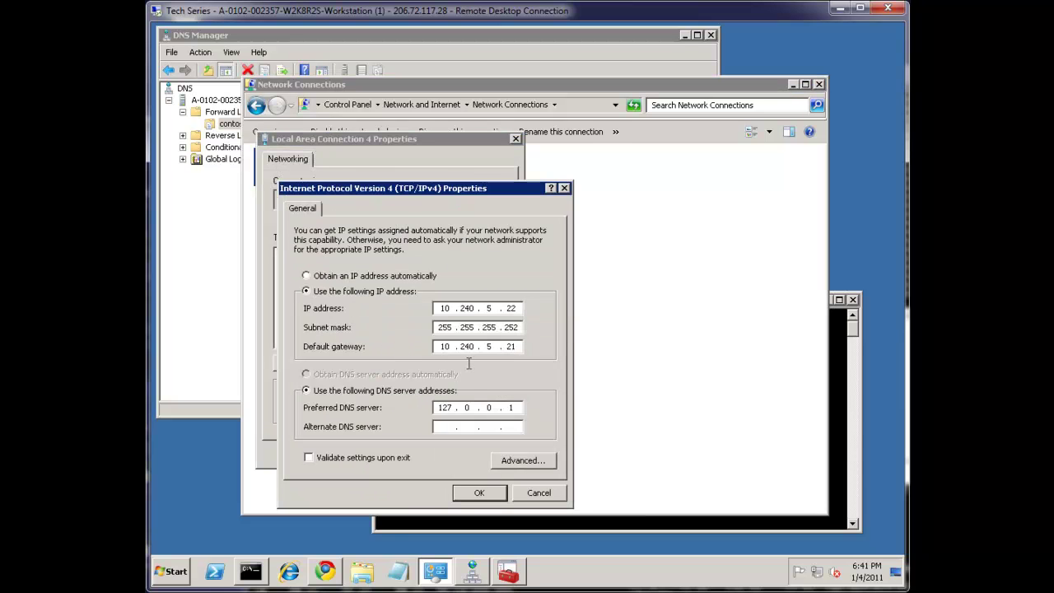
pyautogui.doubleClick(445, 407)
pyautogui.doubleClick(467, 408)
pyautogui.doubleClick(451, 408)
pyautogui.write('1')
pyautogui.doubleClick(466, 407)
pyautogui.write('8.8.8.8')
pyautogui.click(565, 188)
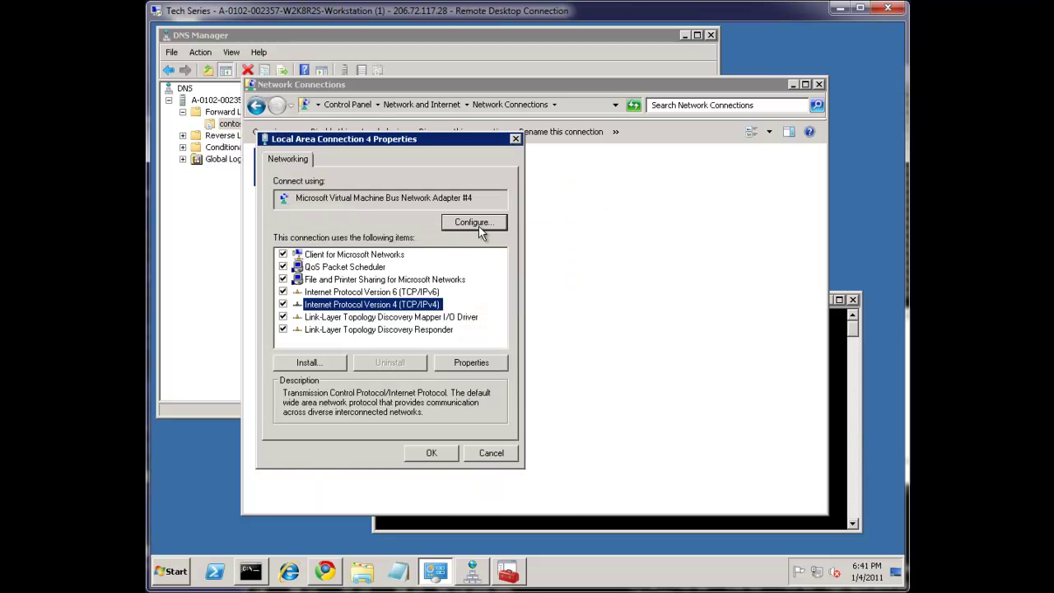
pyautogui.click(516, 139)
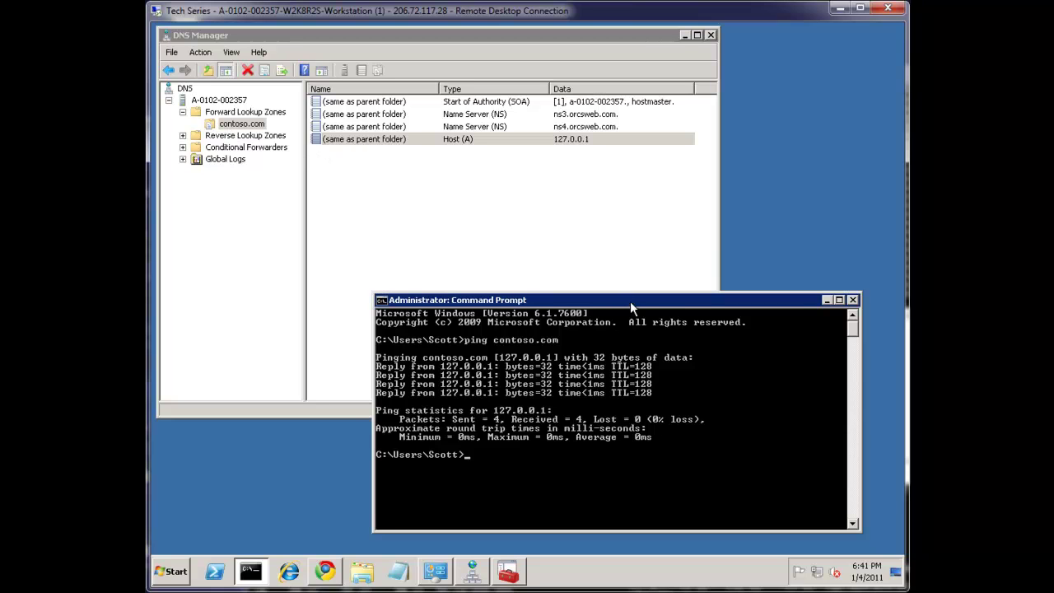
# Add an ftp Host (A) record to contoso.com pointing to 8.8.4.4
pyautogui.moveTo(638, 307); pyautogui.dragTo(652, 318)
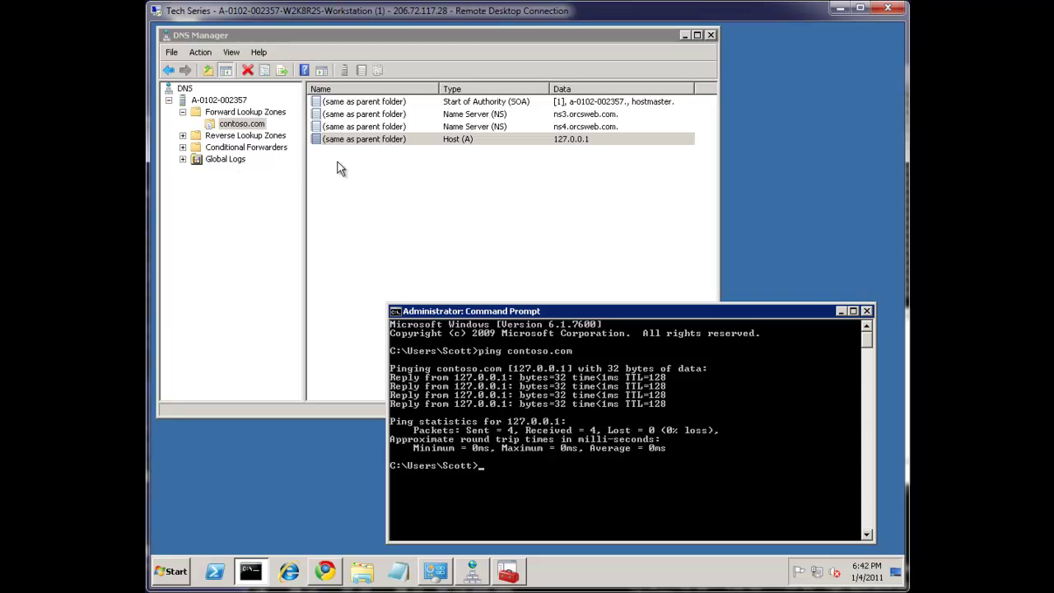
pyautogui.click(500, 184)
pyautogui.rightClick(448, 183)
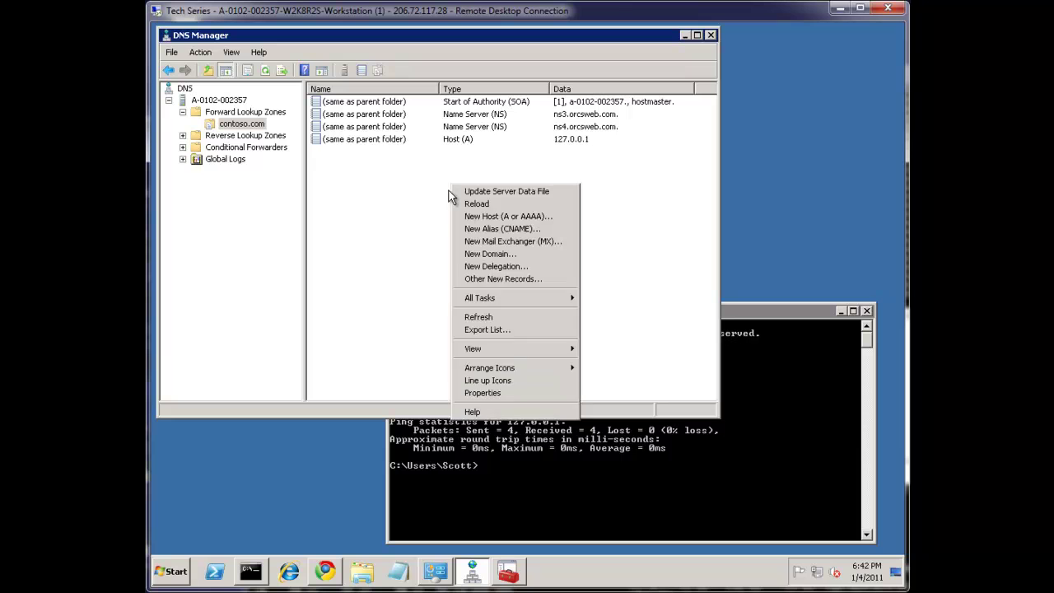
pyautogui.press('Escape')
pyautogui.rightClick(427, 192)
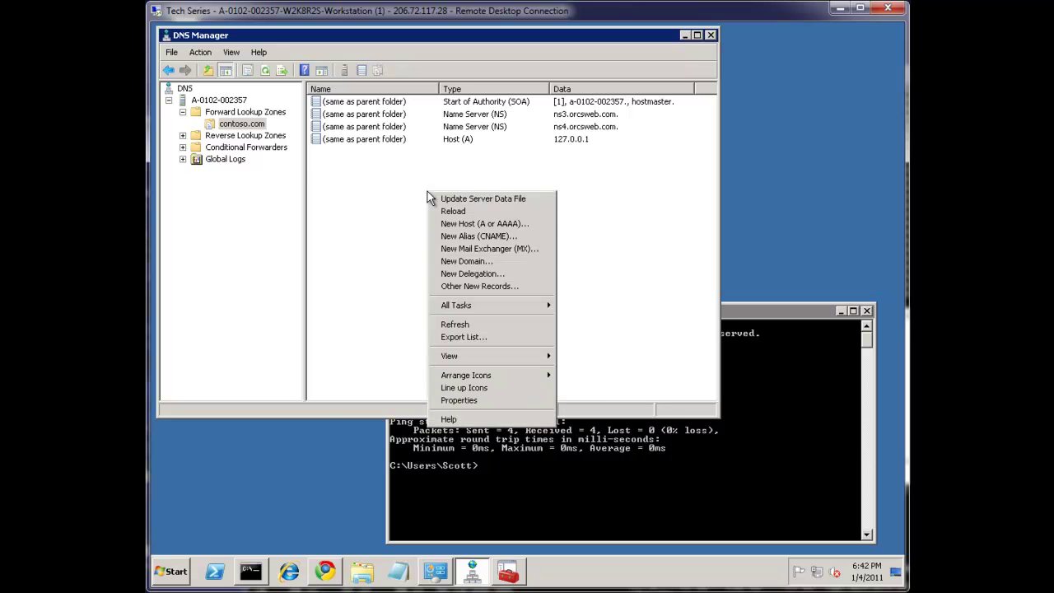
pyautogui.click(470, 223)
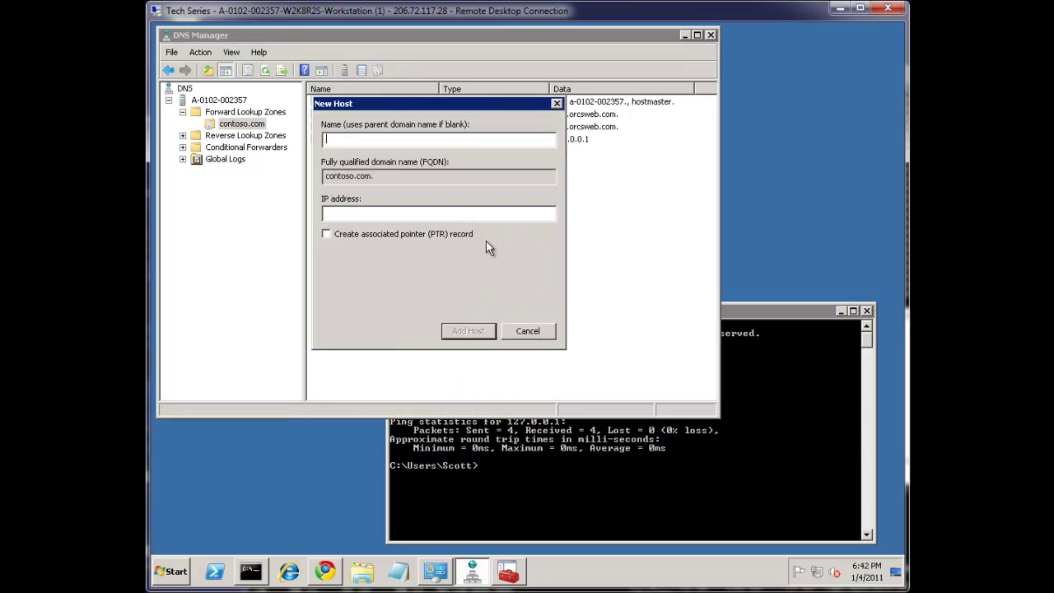
pyautogui.write('ftp')
pyautogui.press('Tab')
pyautogui.write('8.8.4.8')
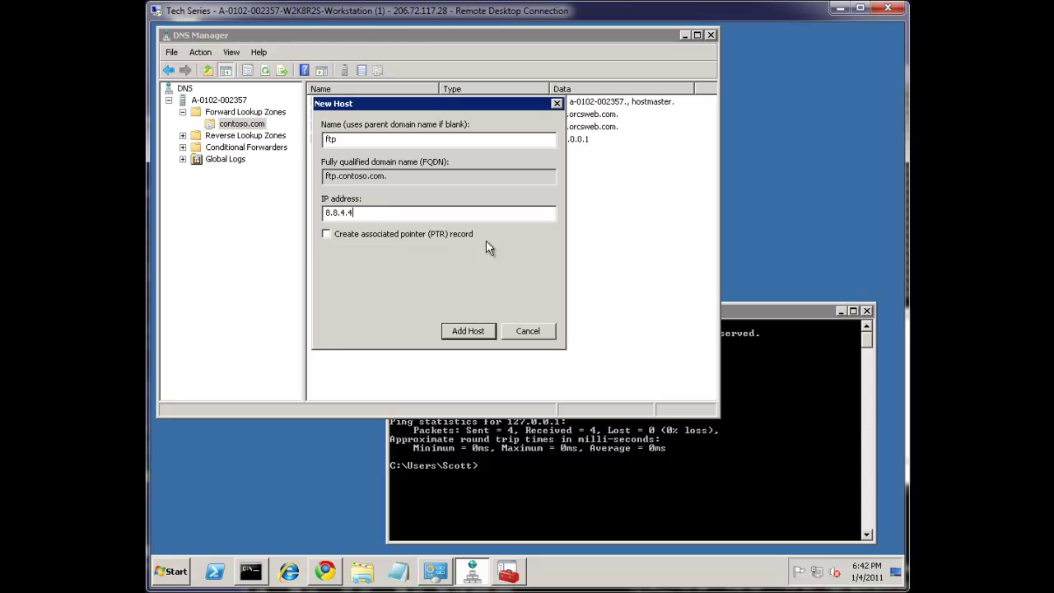
pyautogui.click(468, 330)
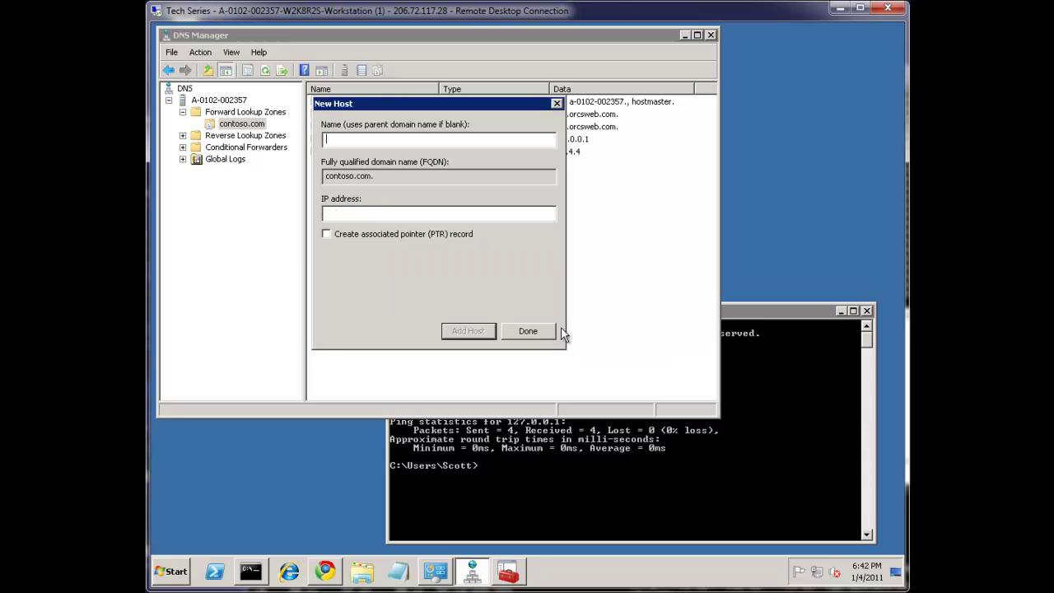
pyautogui.click(548, 331)
# Ping ftp.contoso.com in Command Prompt to test the new record
pyautogui.click(724, 440)
pyautogui.write('p')
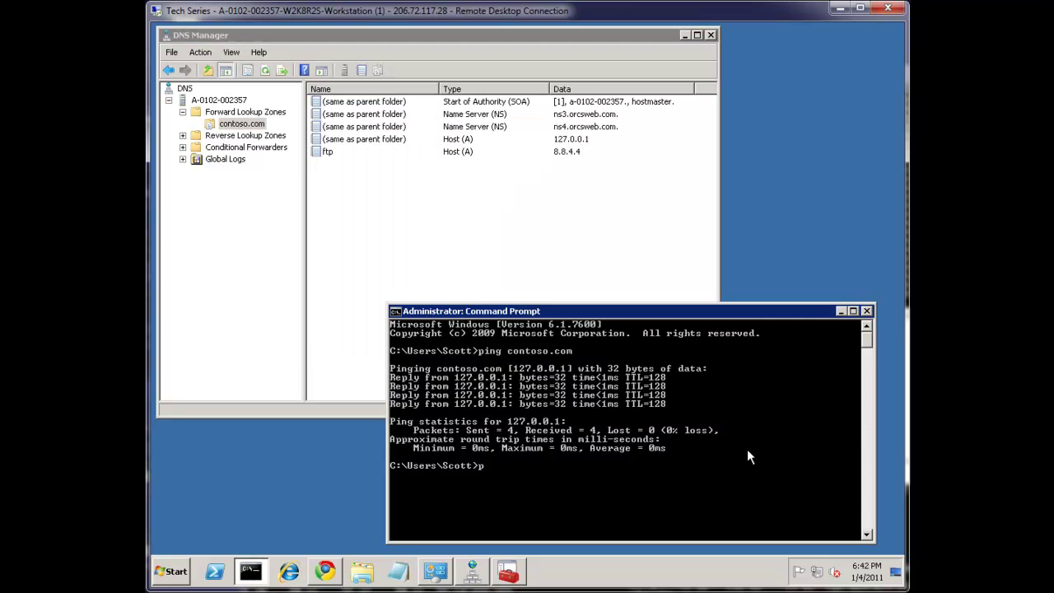
pyautogui.write('ing ftp.contoso.com')
pyautogui.press('Return')
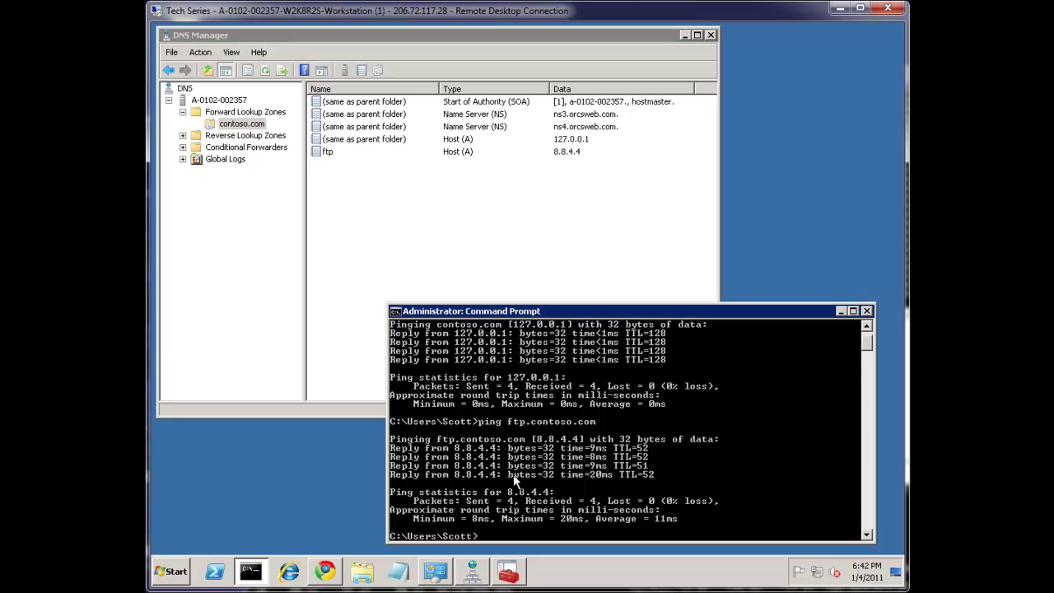
# Create a www Alias (CNAME) record targeting contoso.com
pyautogui.rightClick(376, 181)
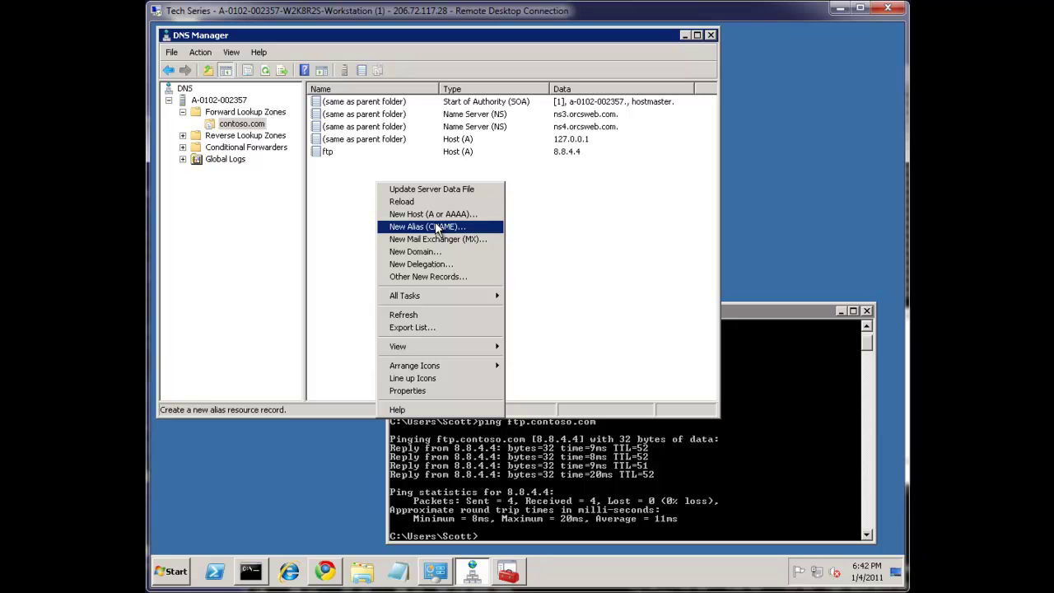
pyautogui.press('Up')
pyautogui.click(440, 232)
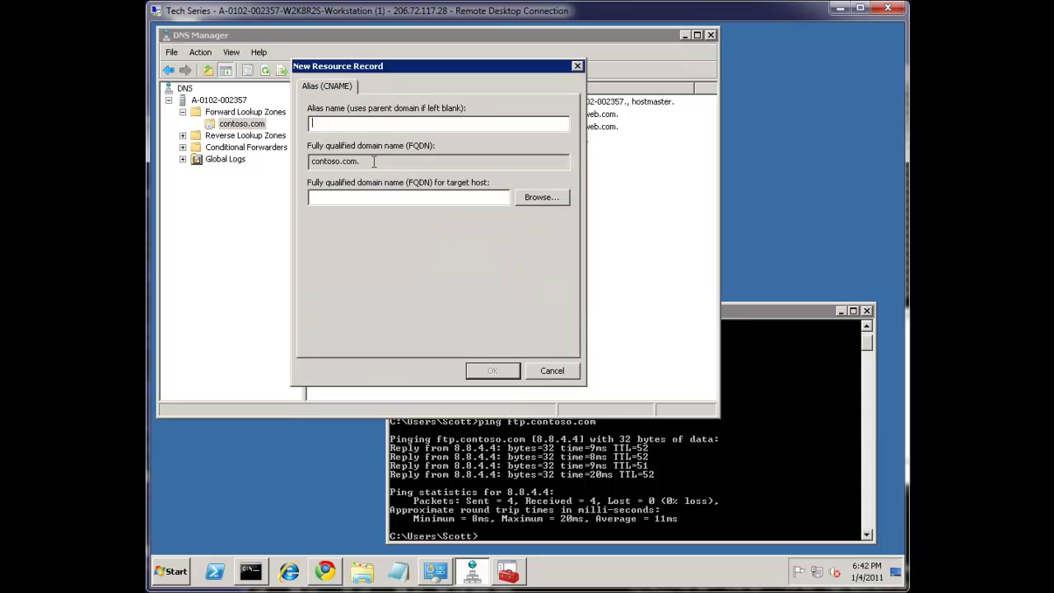
pyautogui.write('www')
pyautogui.press('Tab')
pyautogui.write('contoso.com')
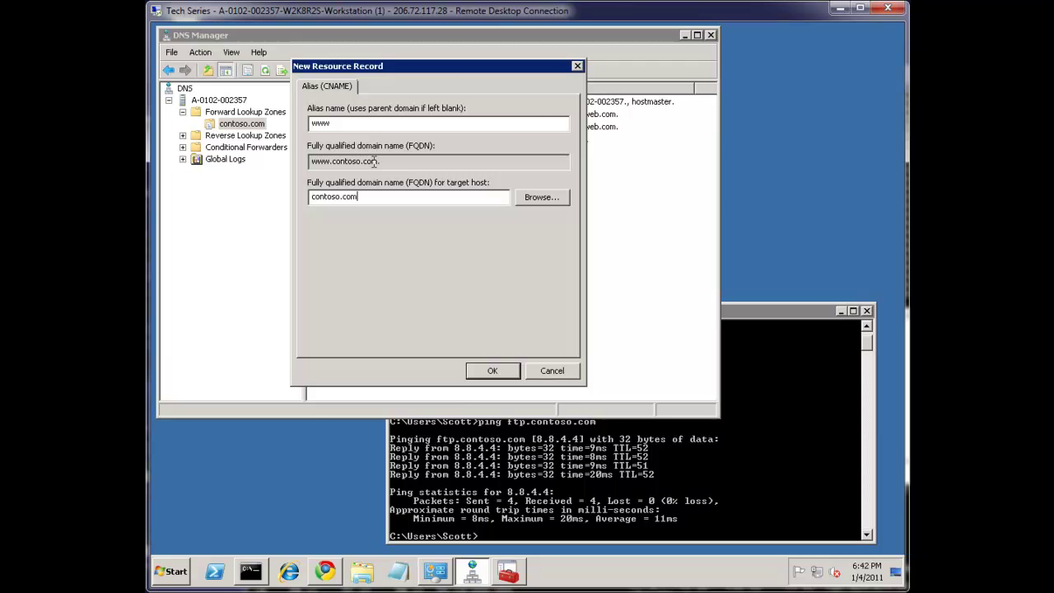
pyautogui.press('Return')
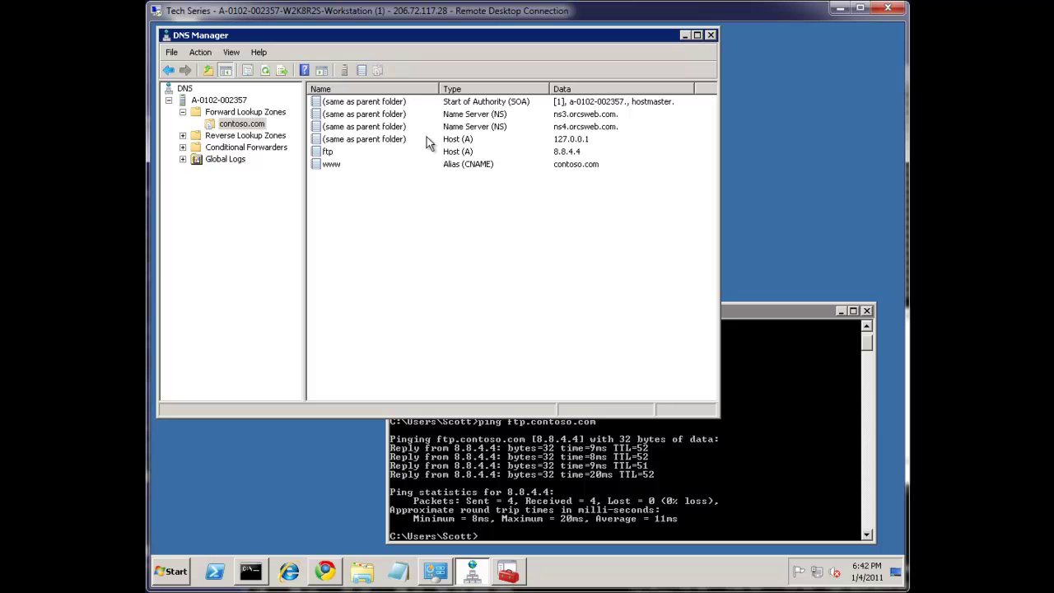
pyautogui.click(490, 140)
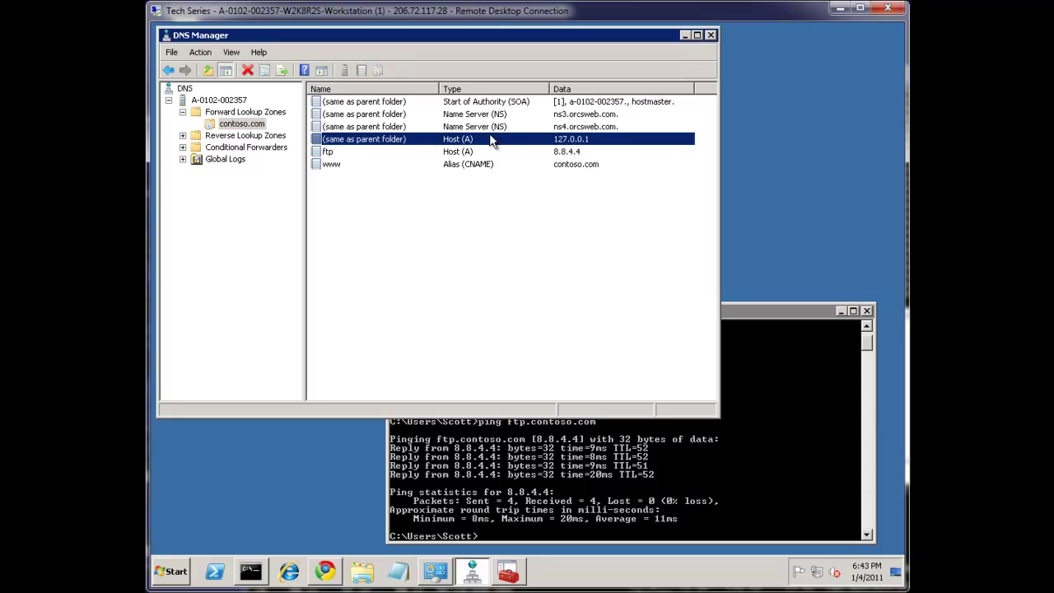
pyautogui.click(575, 165)
pyautogui.click(753, 311)
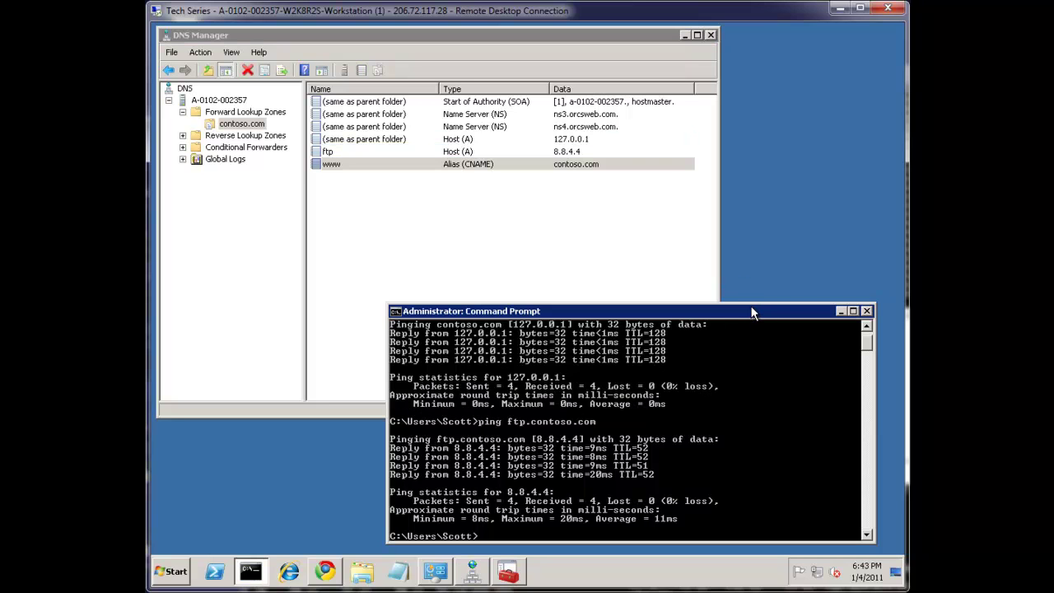
pyautogui.write('ping www.contoso.com')
pyautogui.press('Return')
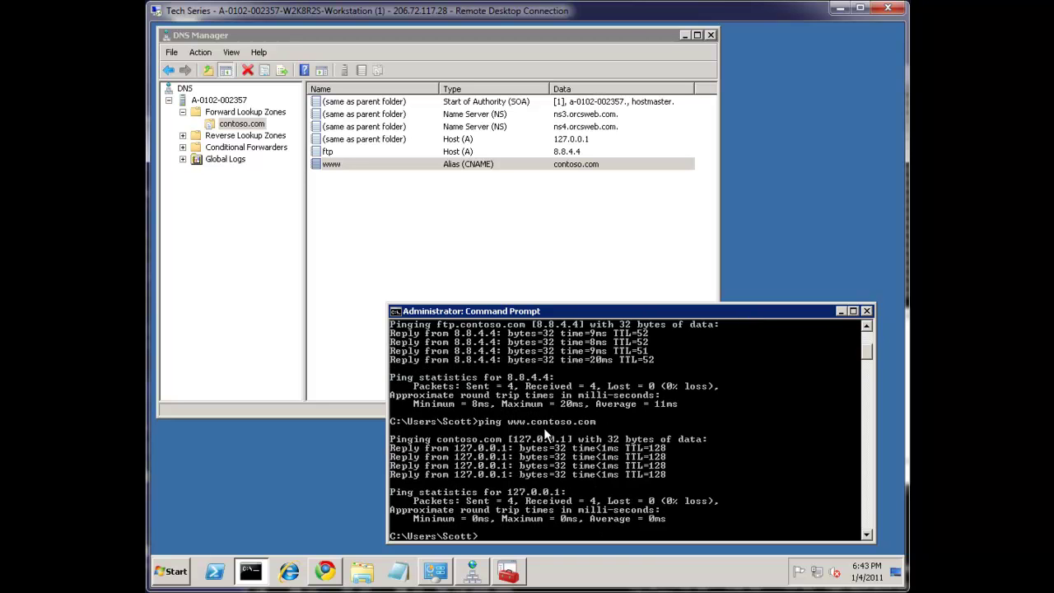
pyautogui.moveTo(453, 449); pyautogui.dragTo(507, 449)
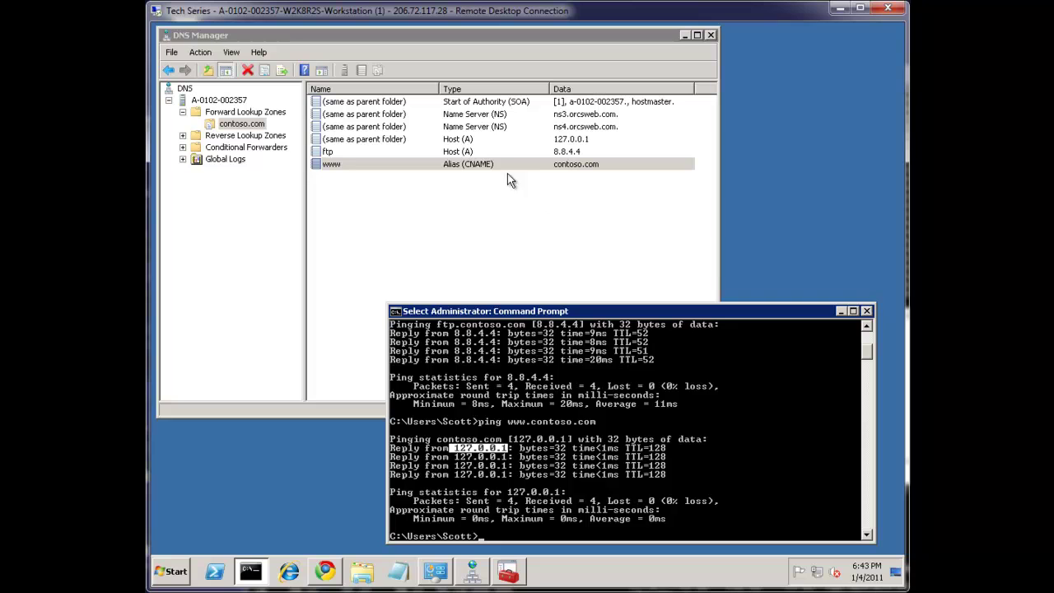
# Add a parent-domain MX record with mail server mail.google.com at priority 10
pyautogui.click(460, 140)
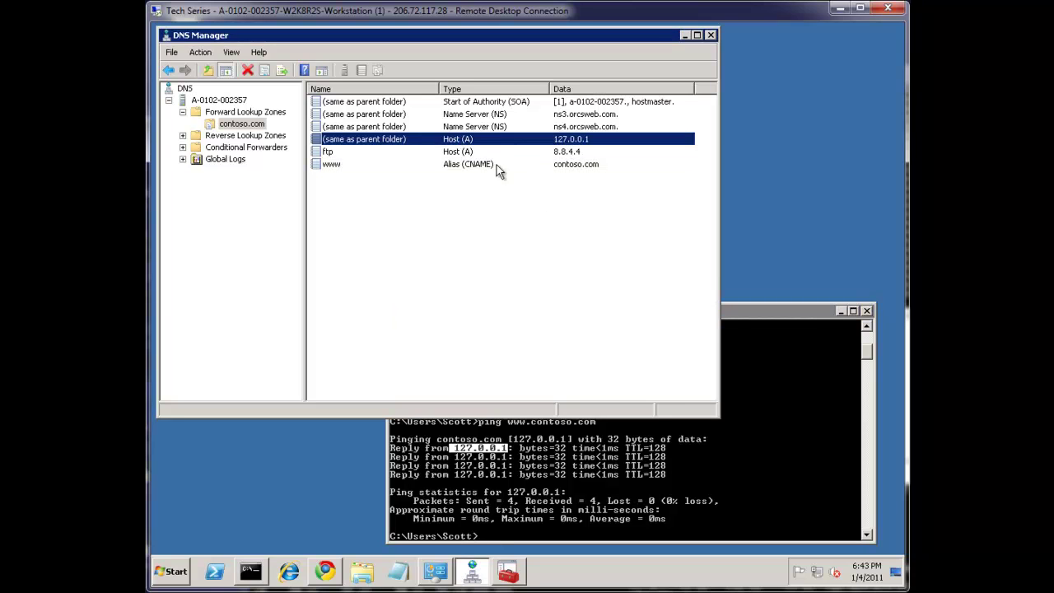
pyautogui.click(473, 164)
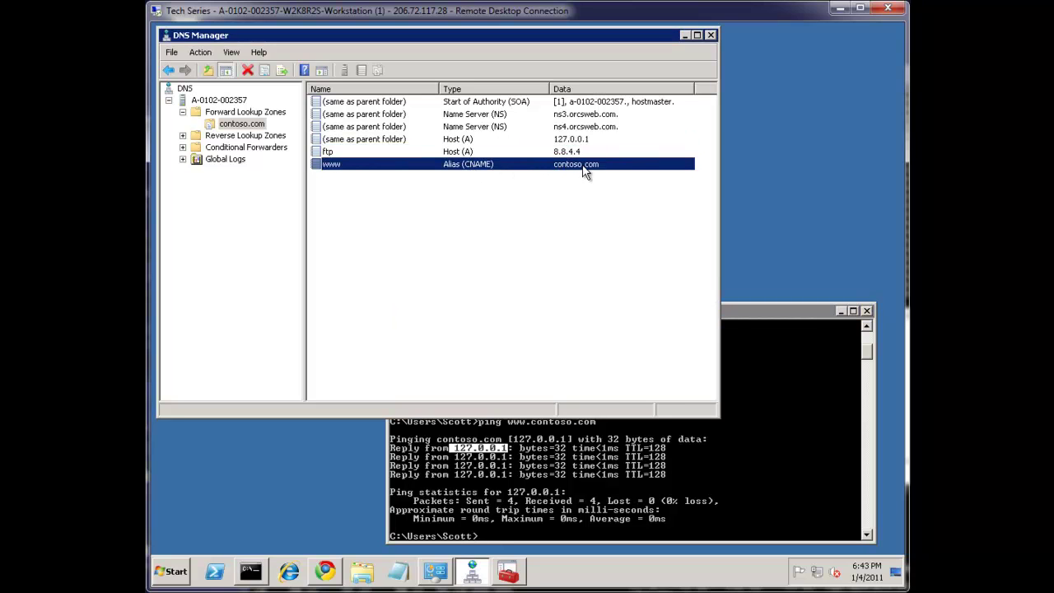
pyautogui.rightClick(494, 211)
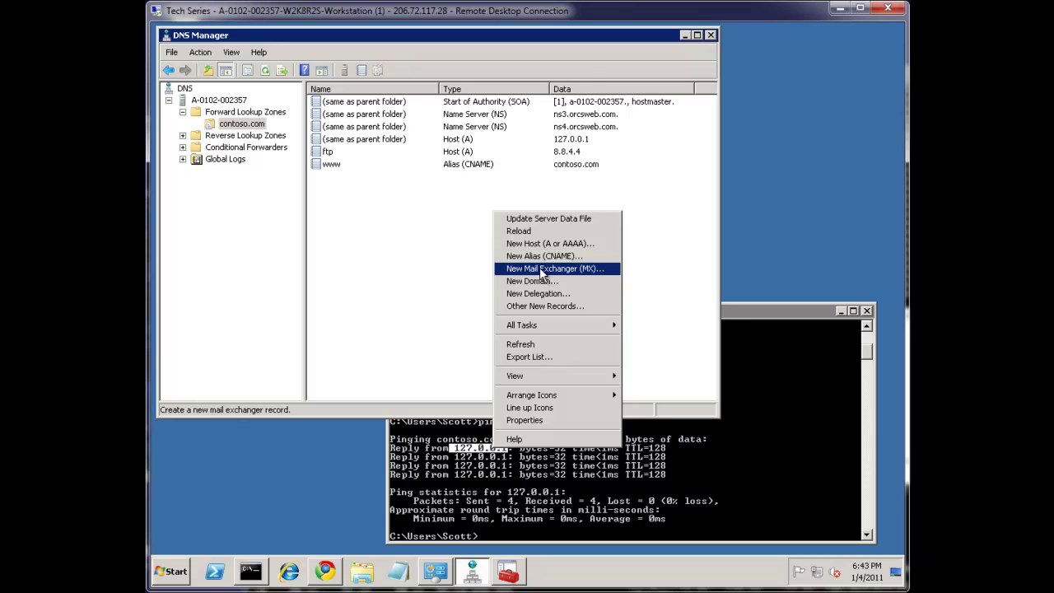
pyautogui.click(543, 272)
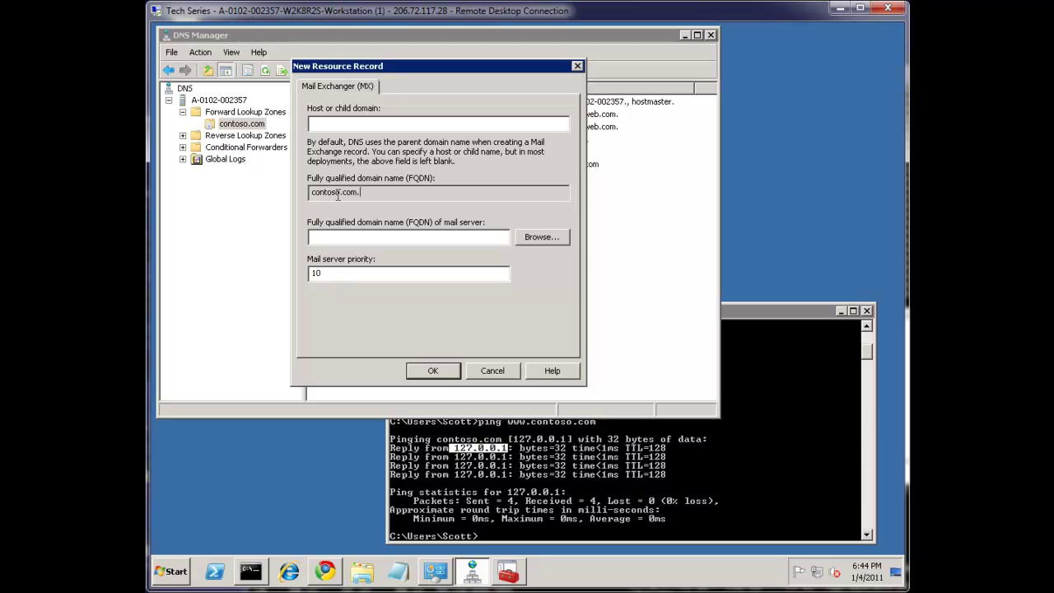
pyautogui.moveTo(362, 193); pyautogui.dragTo(309, 198)
pyautogui.click(335, 128)
pyautogui.press('Tab')
pyautogui.write('mail.google.com')
pyautogui.moveTo(373, 236); pyautogui.dragTo(310, 237)
pyautogui.click(356, 273)
pyautogui.click(433, 371)
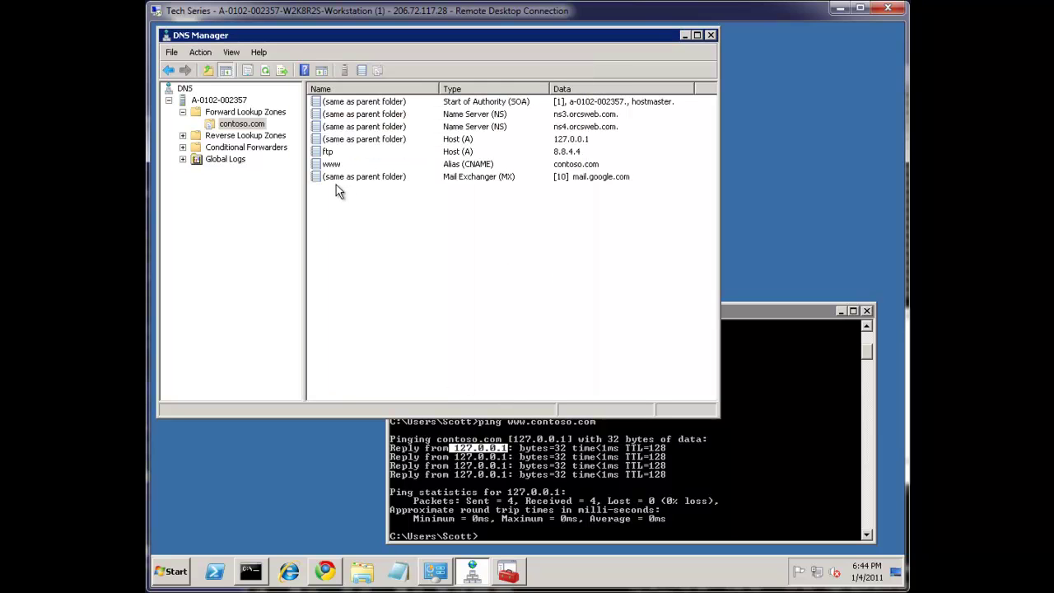
pyautogui.doubleClick(412, 179)
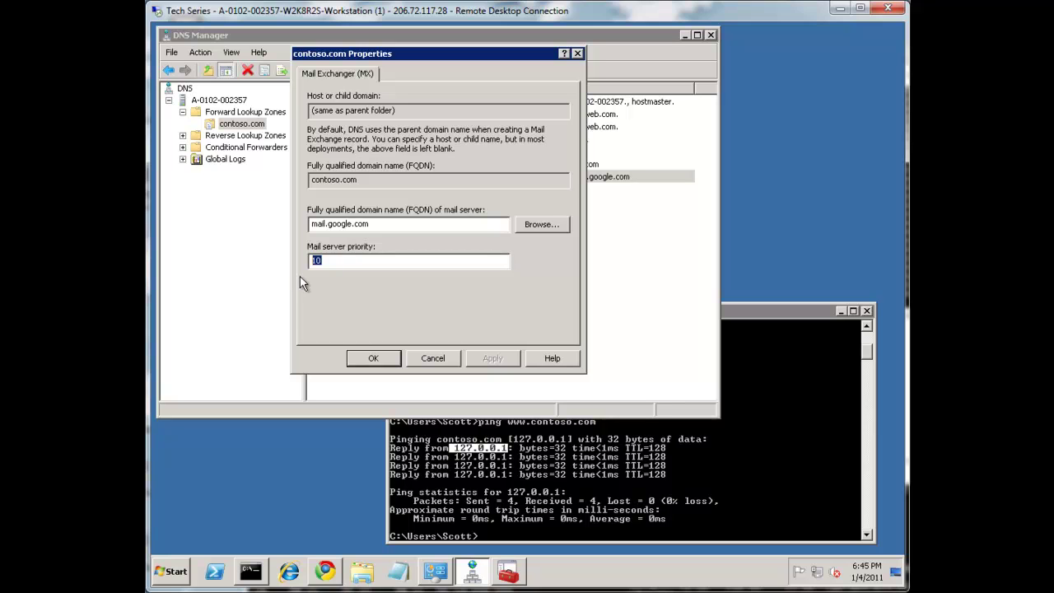
pyautogui.click(334, 264)
pyautogui.moveTo(338, 262); pyautogui.dragTo(302, 262)
pyautogui.moveTo(375, 224); pyautogui.dragTo(280, 232)
pyautogui.hotkey('ctrl', 'c')
# Fill a new MX record form with mail2.google.com at priority 10, not yet saved
pyautogui.click(373, 358)
pyautogui.rightClick(427, 264)
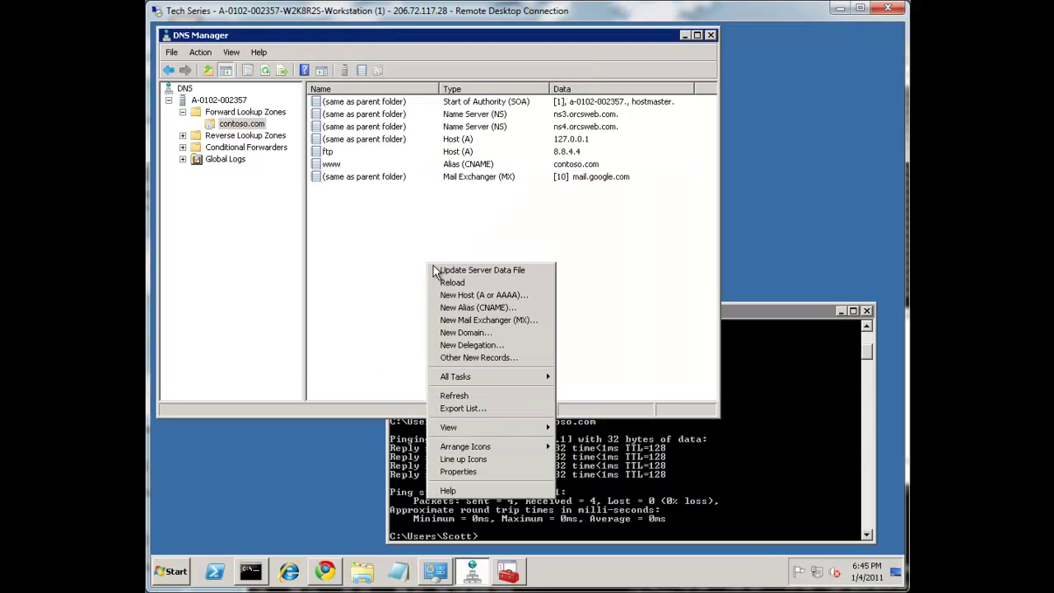
pyautogui.click(464, 320)
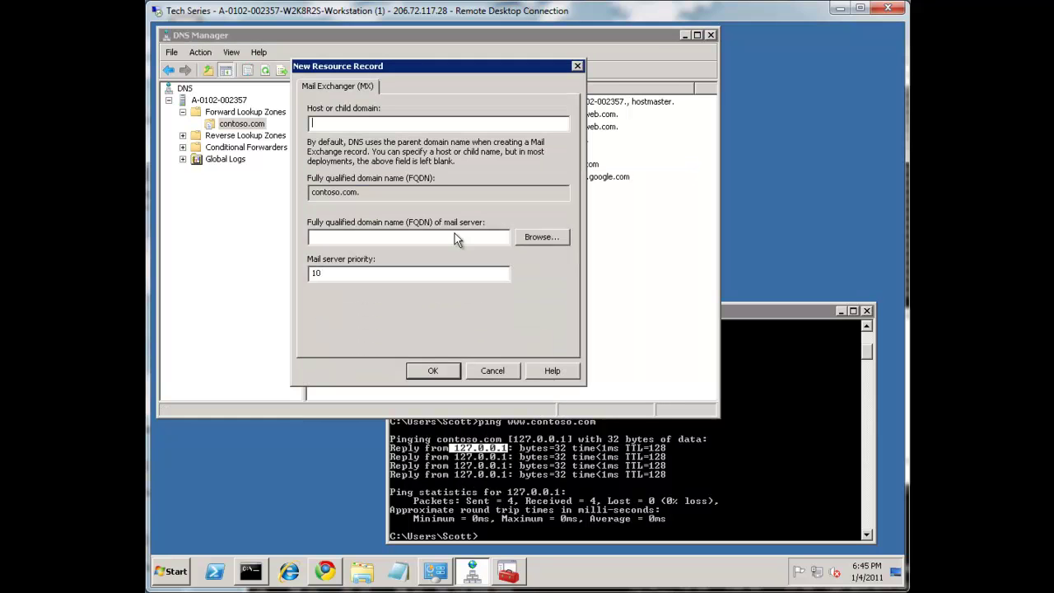
pyautogui.click(386, 240)
pyautogui.hotkey('ctrl', 'v')
pyautogui.click(325, 235)
pyautogui.write('2')
pyautogui.doubleClick(332, 272)
# Save the mail2.google.com MX record, then add backupmail1.google.com at priority 20
pyautogui.click(329, 272)
pyautogui.click(425, 375)
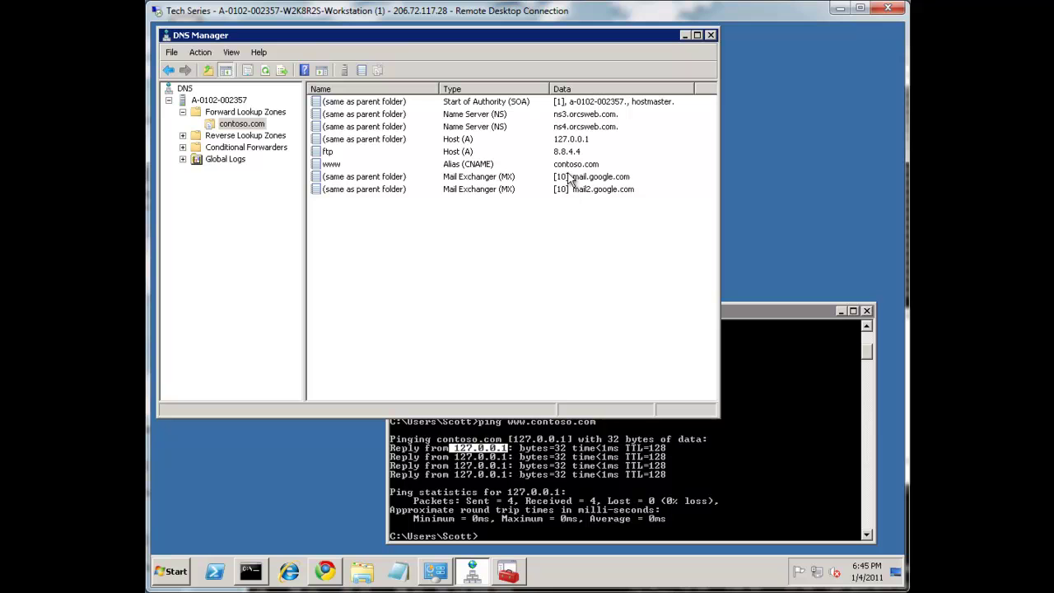
pyautogui.rightClick(466, 248)
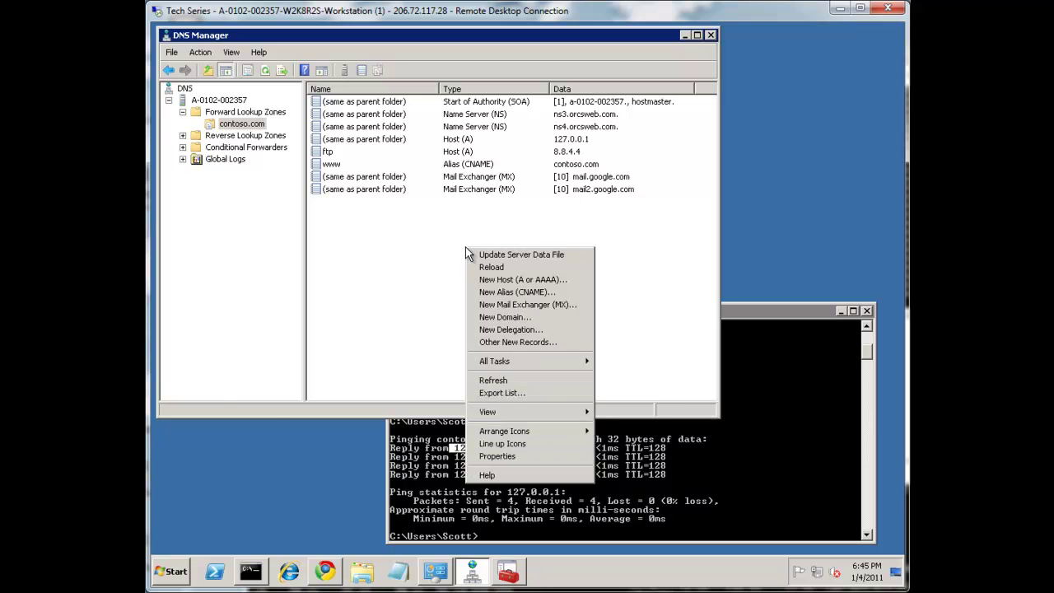
pyautogui.click(504, 303)
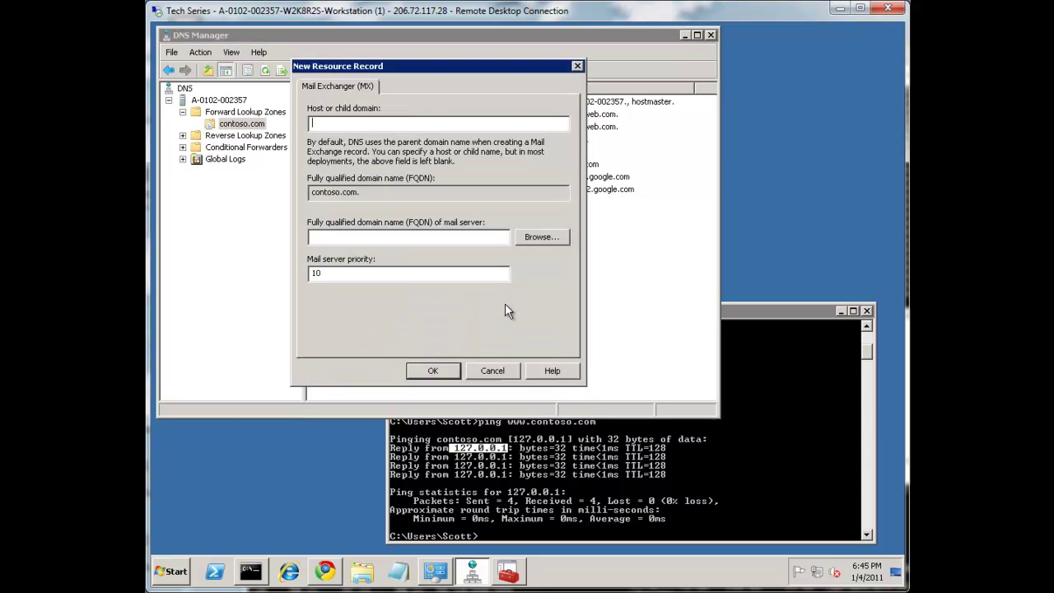
pyautogui.doubleClick(355, 272)
pyautogui.write('2')
pyautogui.click(337, 236)
pyautogui.hotkey('ctrl', 'v')
pyautogui.hotkey('shift', 'Right')
pyautogui.hotkey('shift', 'Right')
pyautogui.hotkey('shift', 'Right')
pyautogui.hotkey('shift', 'Right')
pyautogui.write('bacup')
pyautogui.press('BackSpace')
pyautogui.press('BackSpace')
pyautogui.write('kupmail1')
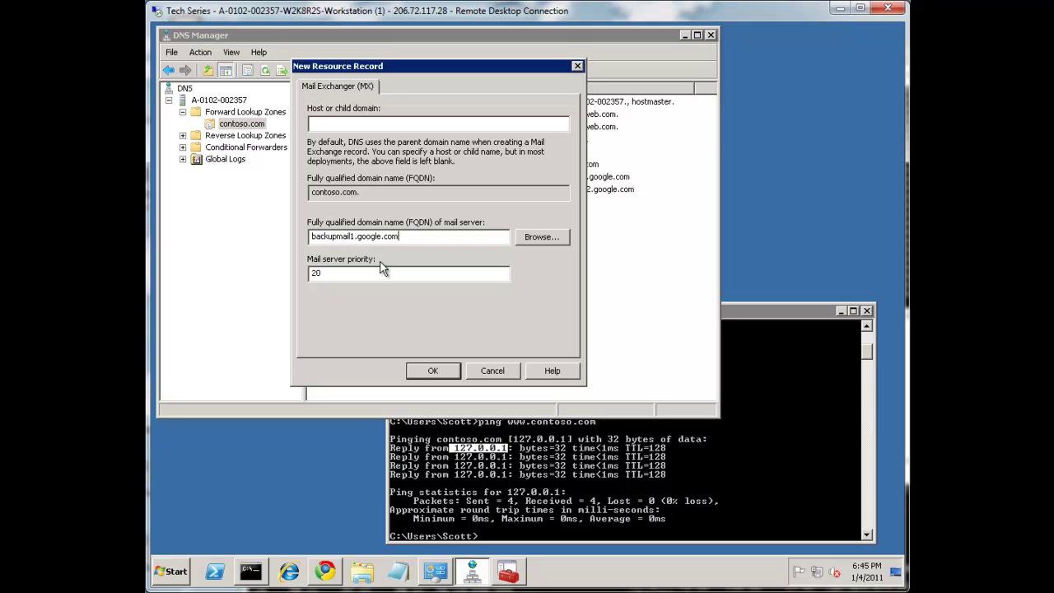
pyautogui.hotkey('shift', 'Home')
pyautogui.hotkey('ctrl', 'c')
pyautogui.click(432, 370)
# Add an MX record for backupmail2.google.com at priority 30
pyautogui.rightClick(462, 275)
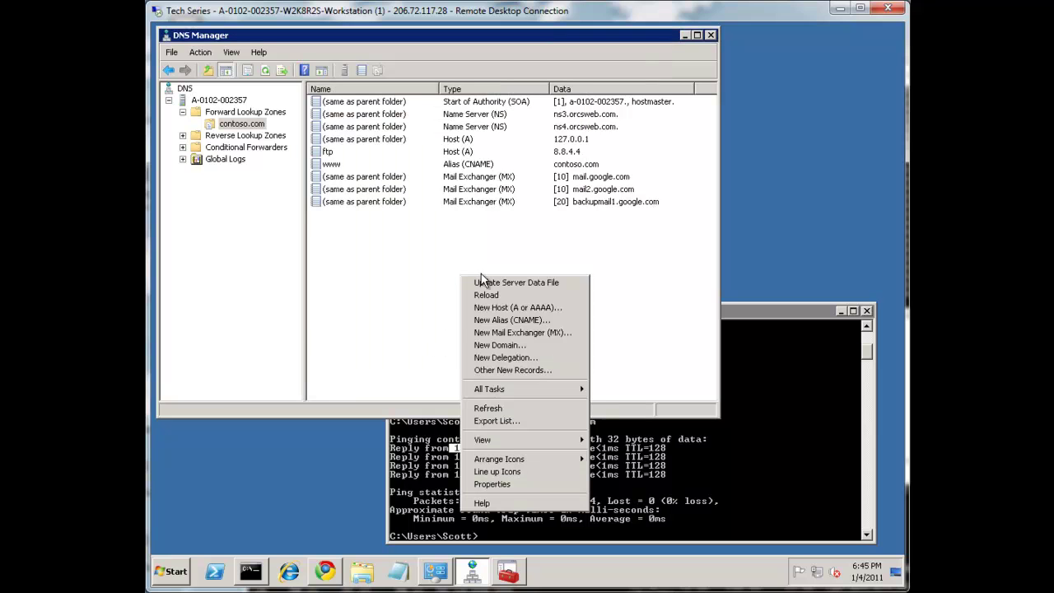
pyautogui.click(522, 332)
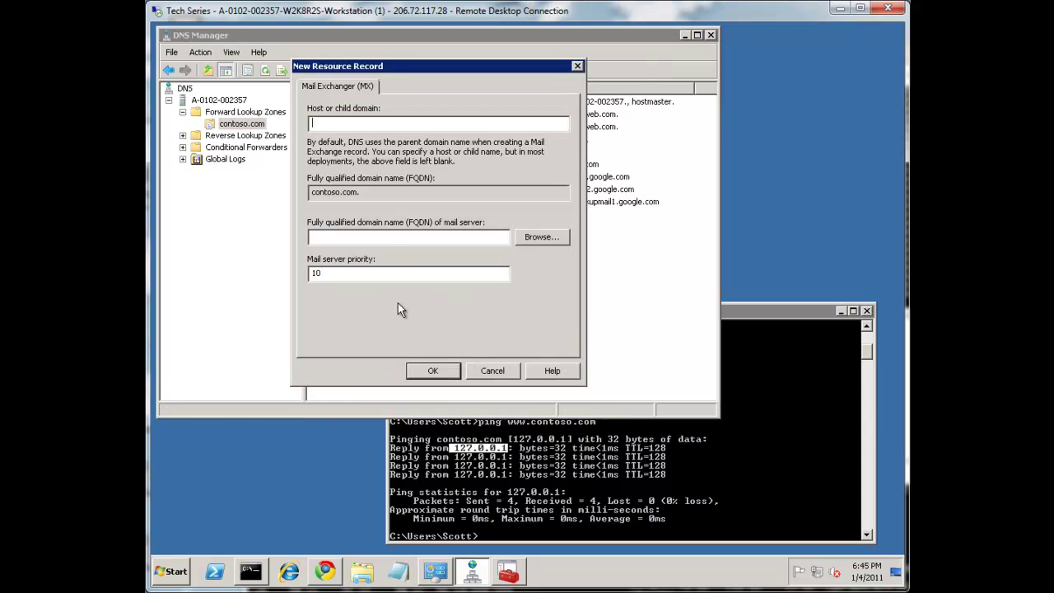
pyautogui.click(402, 234)
pyautogui.hotkey('ctrl', 'v')
pyautogui.press('Right')
pyautogui.press('Right')
pyautogui.press('Right')
pyautogui.press('Delete')
pyautogui.write('2')
pyautogui.press('Tab')
pyautogui.press('Tab')
pyautogui.write('30')
pyautogui.press('Return')
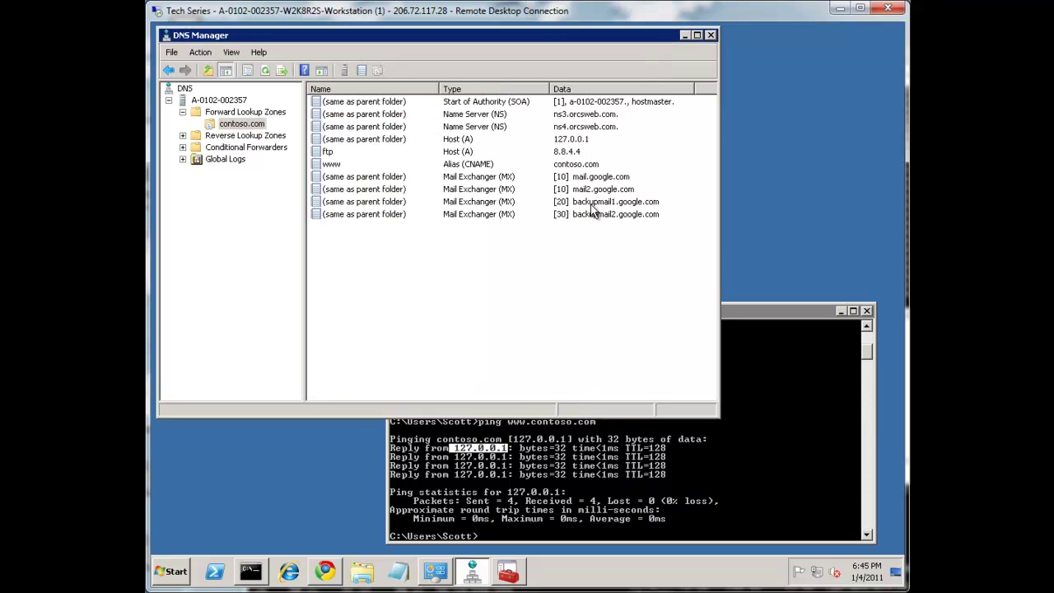
pyautogui.click(602, 177)
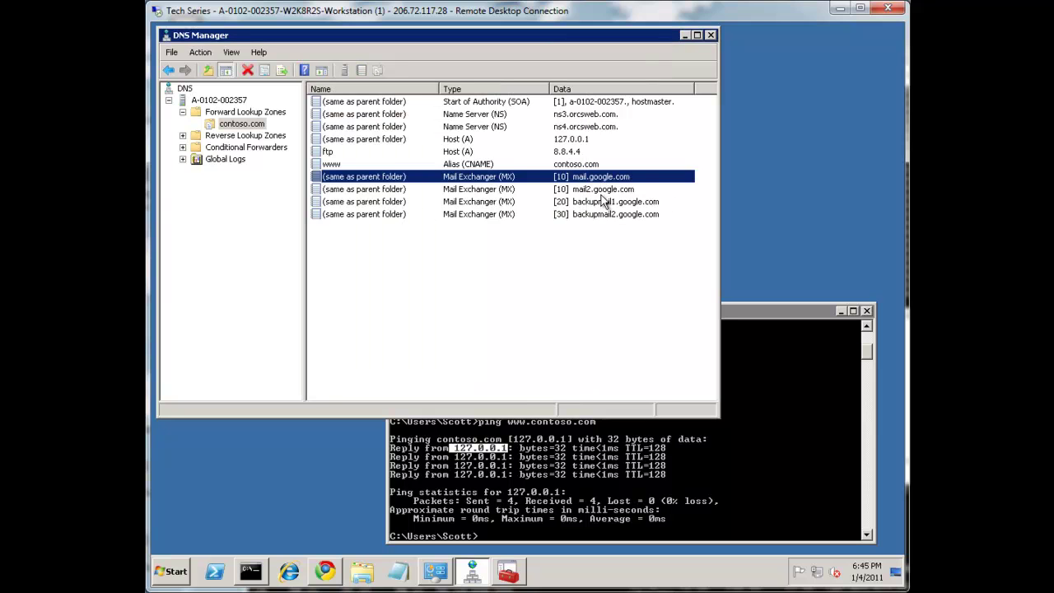
pyautogui.click(600, 189)
pyautogui.click(595, 179)
pyautogui.click(593, 191)
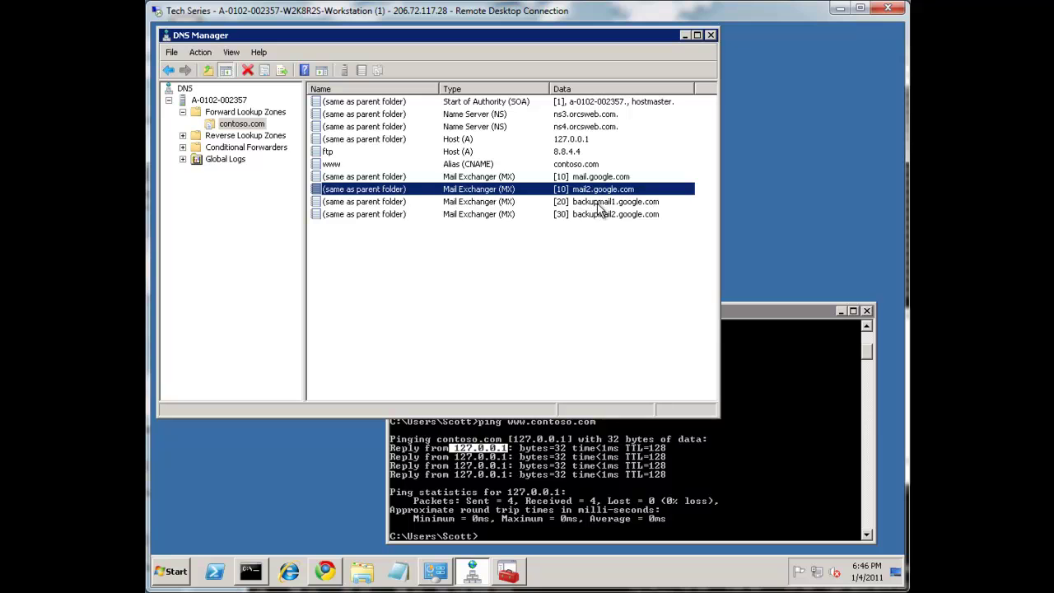
pyautogui.click(591, 203)
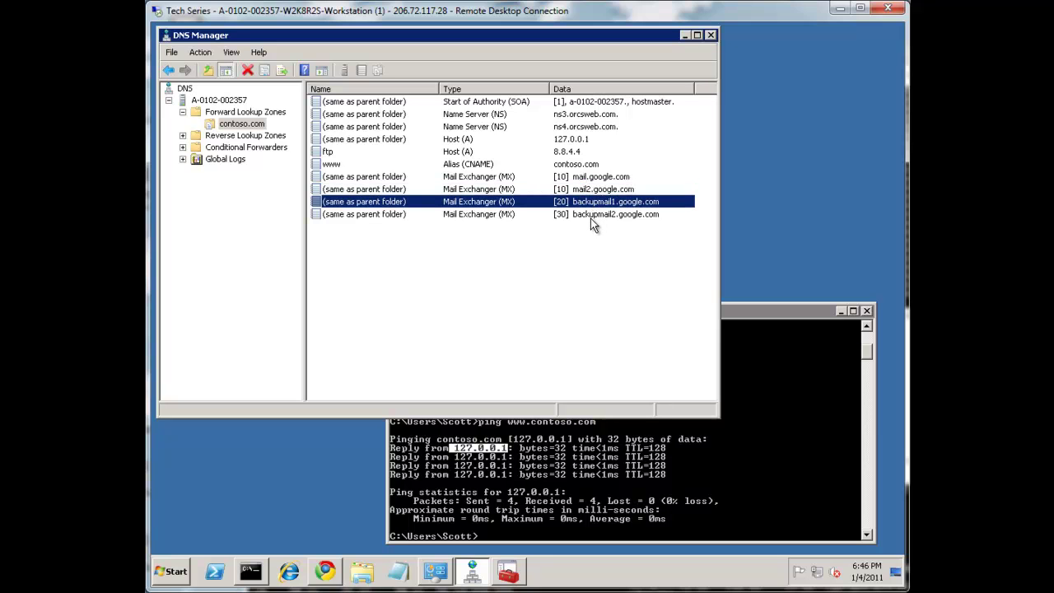
pyautogui.click(589, 216)
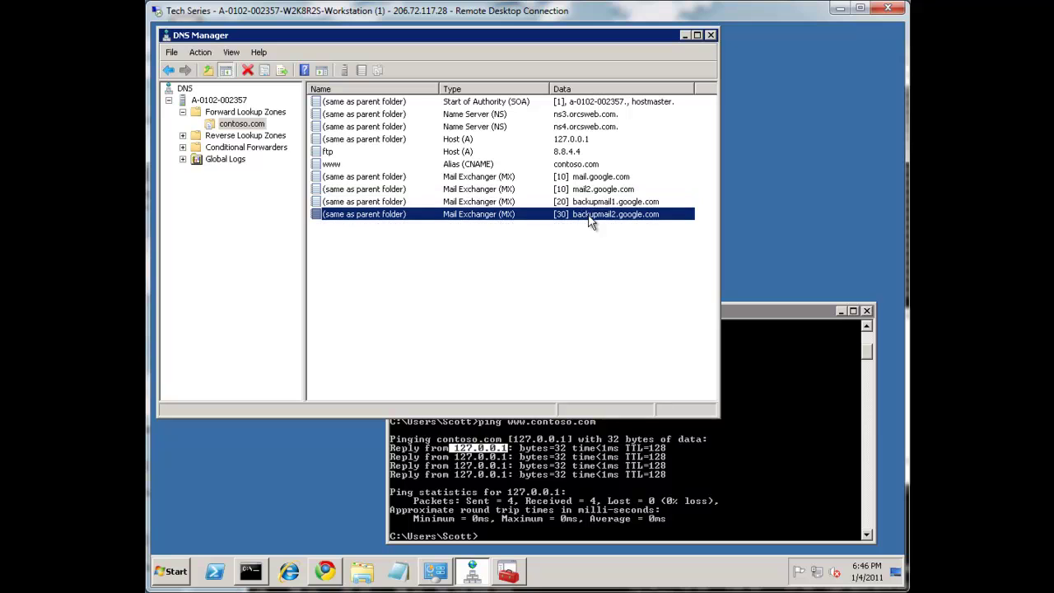
pyautogui.click(568, 178)
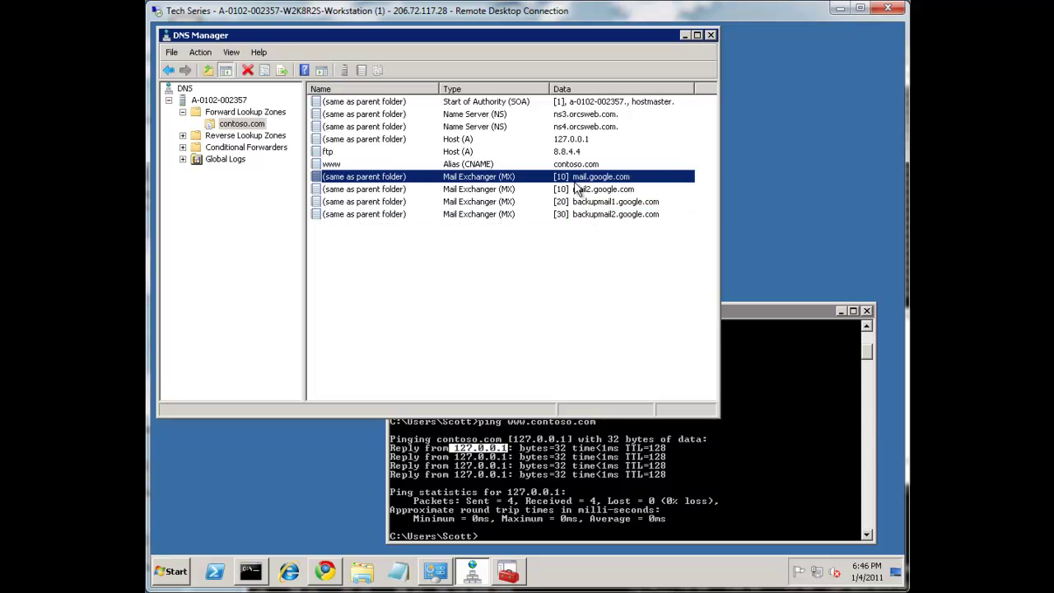
pyautogui.click(569, 189)
pyautogui.click(576, 201)
pyautogui.click(580, 214)
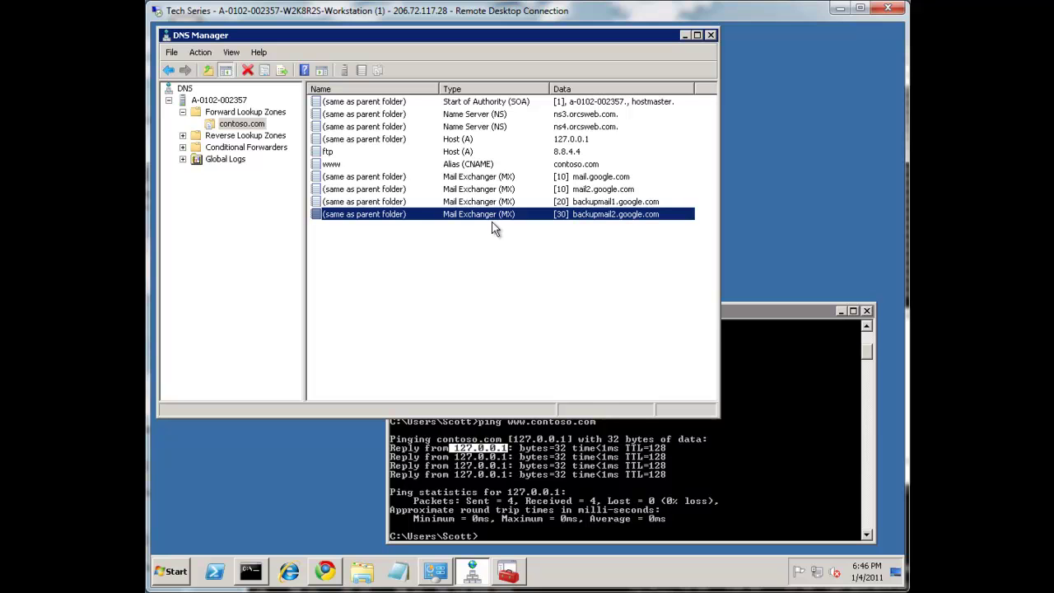
# Draft a Text (TXT) record for the contoso.com parent domain with the text 'SPF'
pyautogui.rightClick(493, 258)
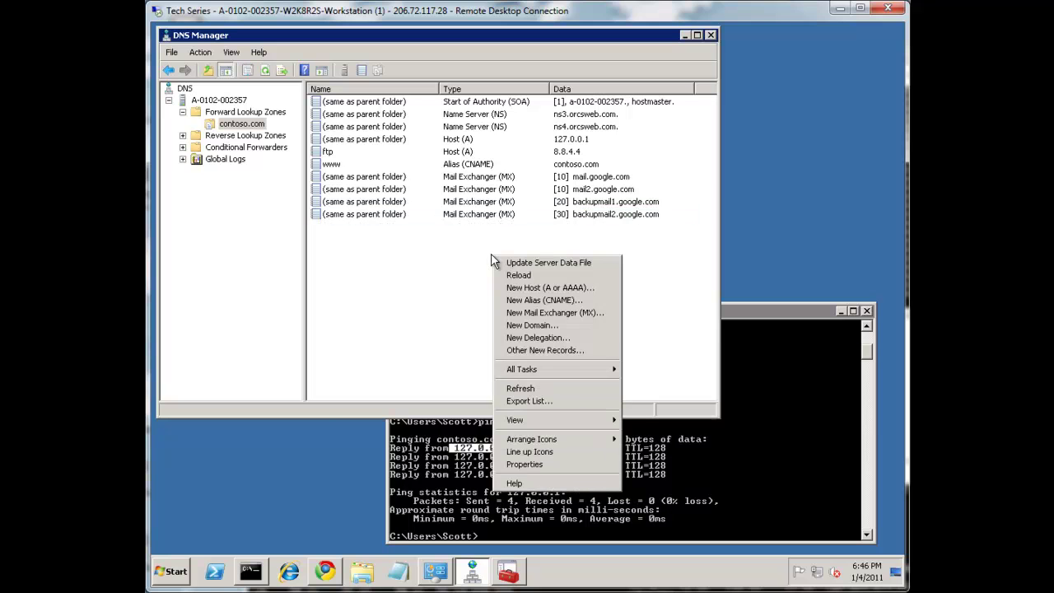
pyautogui.click(552, 349)
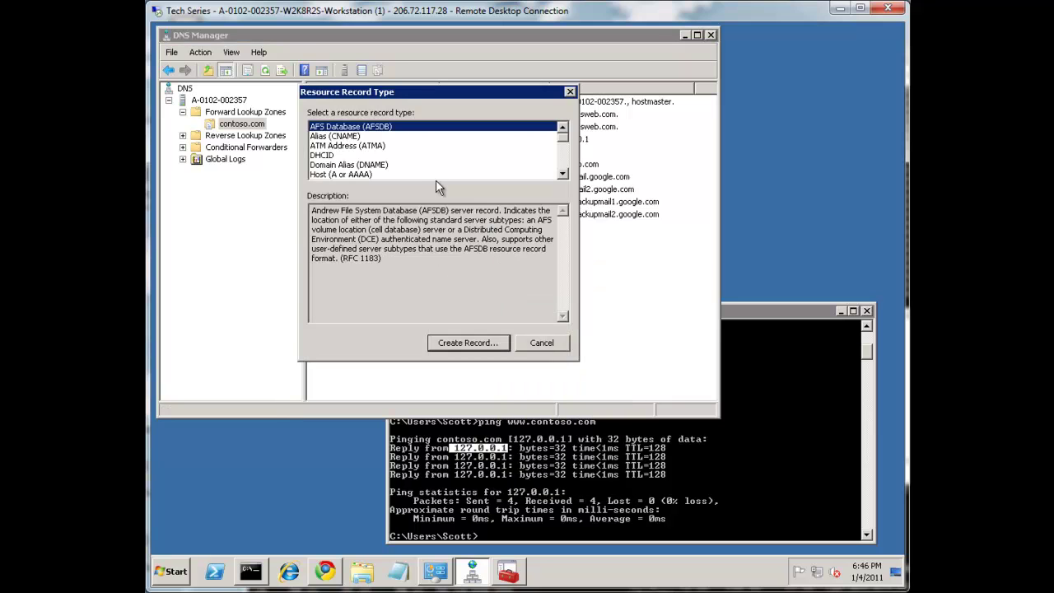
pyautogui.press('t')
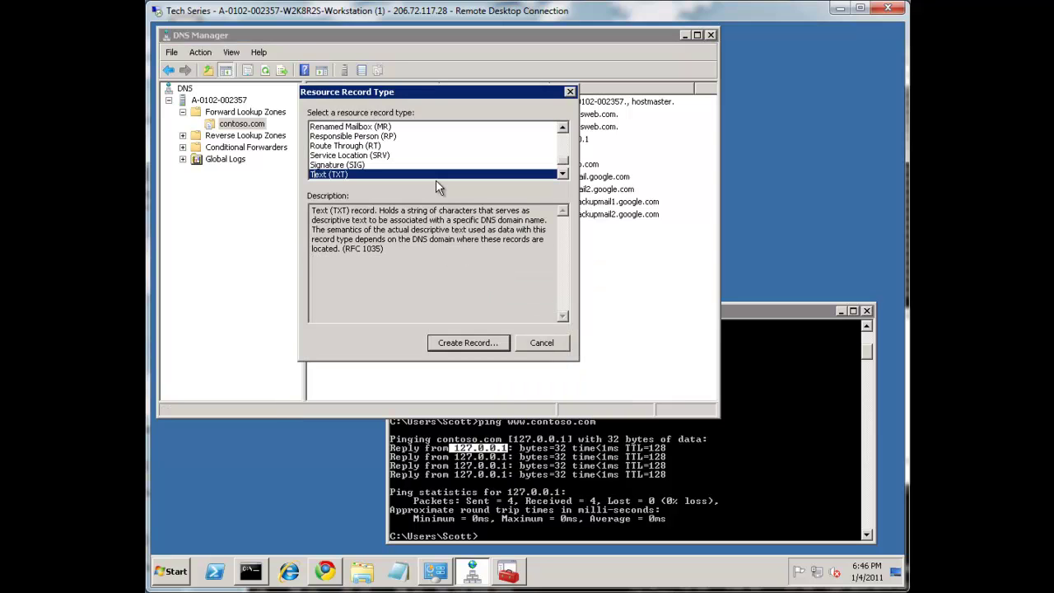
pyautogui.click(564, 173)
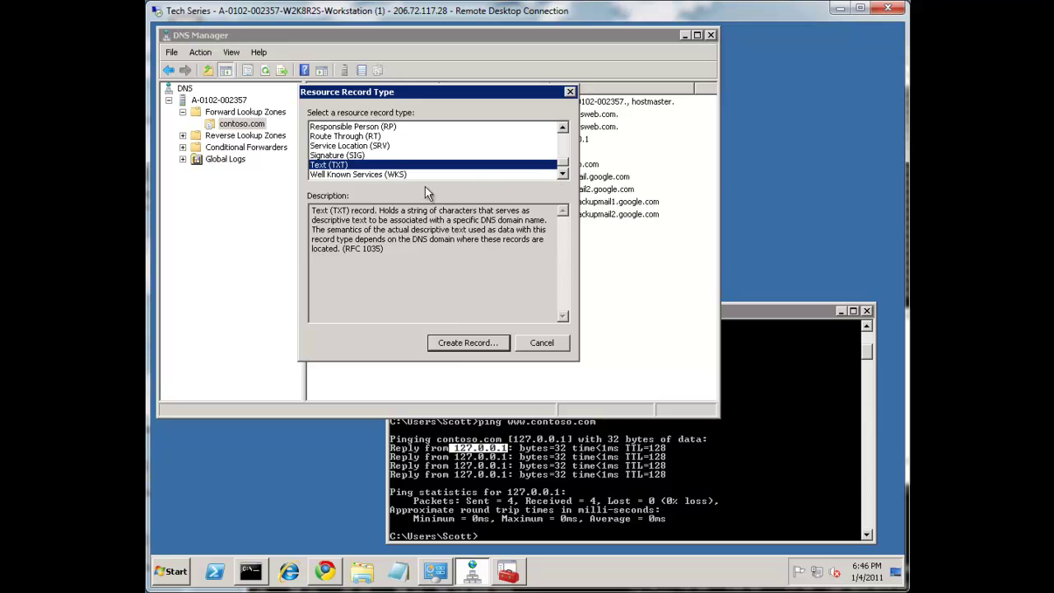
pyautogui.click(478, 344)
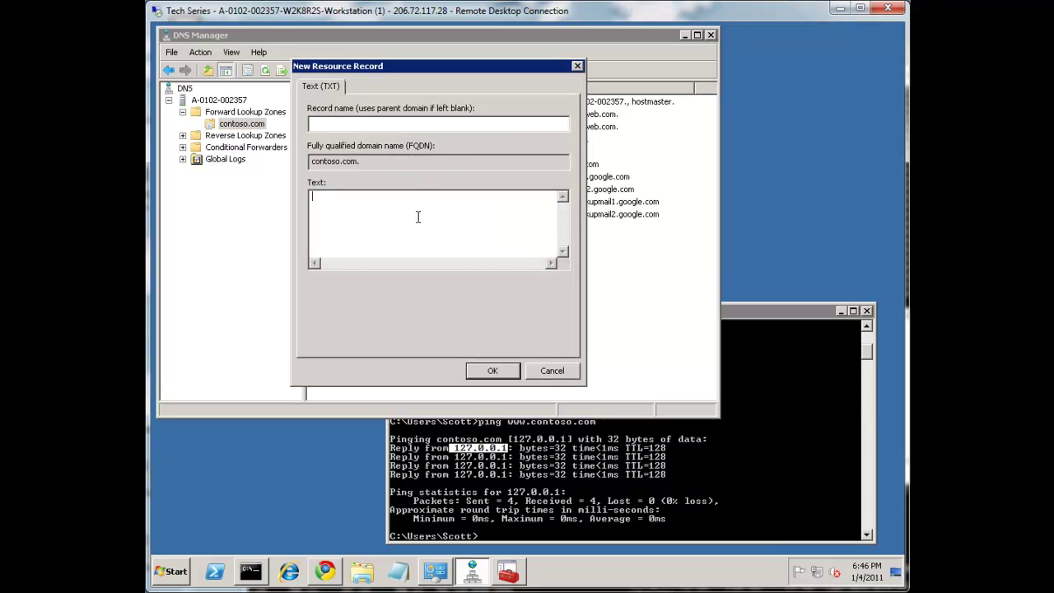
pyautogui.write('SPF')
# Save the SPF TXT record and fill in a wildcard * host pointing to 8.8.8.8
pyautogui.click(509, 372)
pyautogui.rightClick(414, 273)
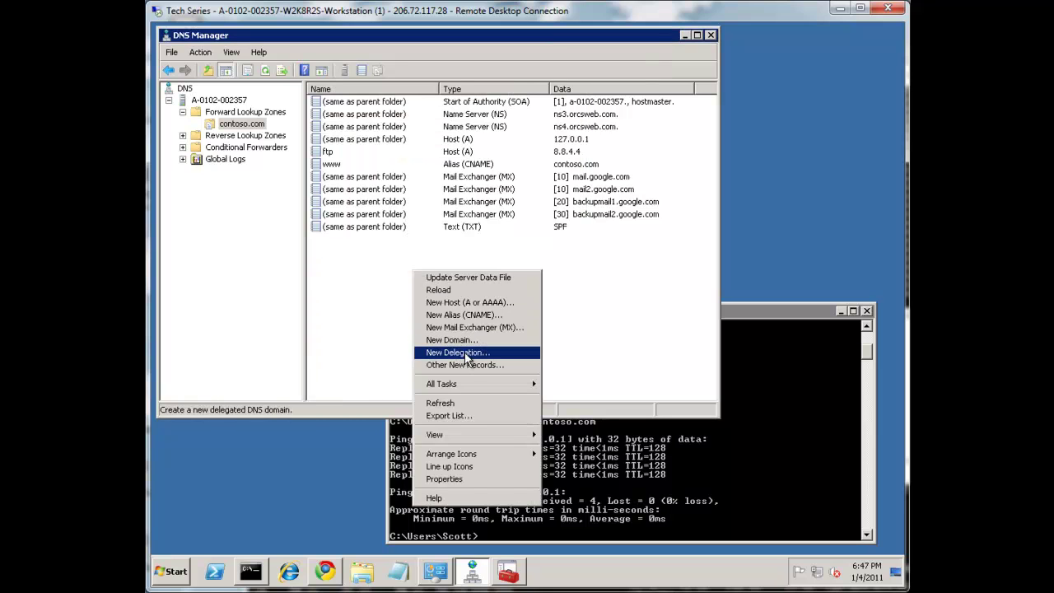
pyautogui.click(461, 303)
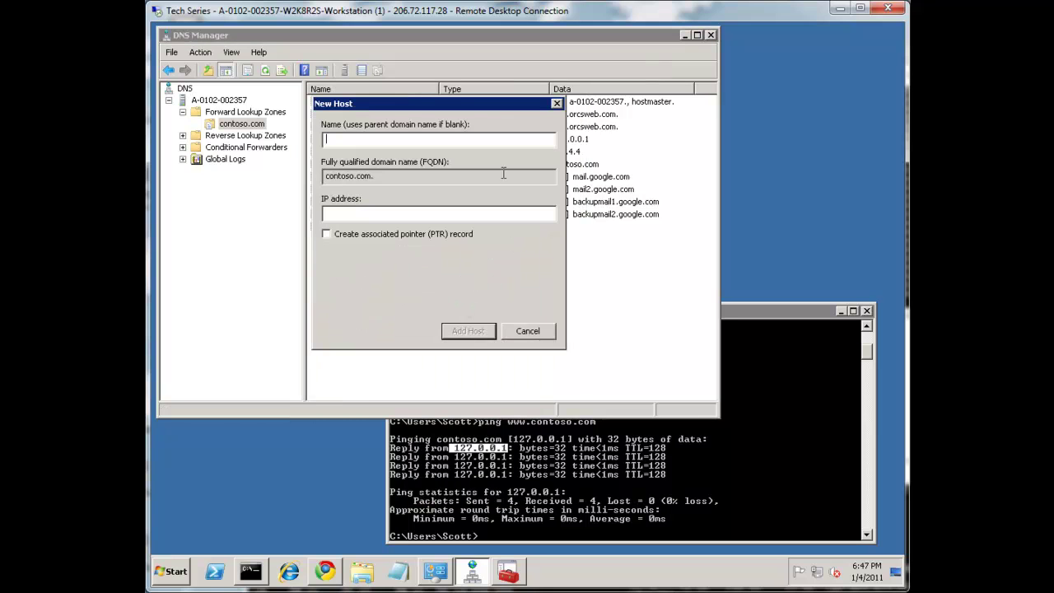
pyautogui.write('*')
pyautogui.press('Tab')
pyautogui.write('8.8.8.8')
# Add the wildcard host, then ping unknown.contoso.com to confirm it resolves to 8.8.8.8
pyautogui.click(468, 330)
pyautogui.click(623, 344)
pyautogui.click(531, 333)
pyautogui.click(614, 451)
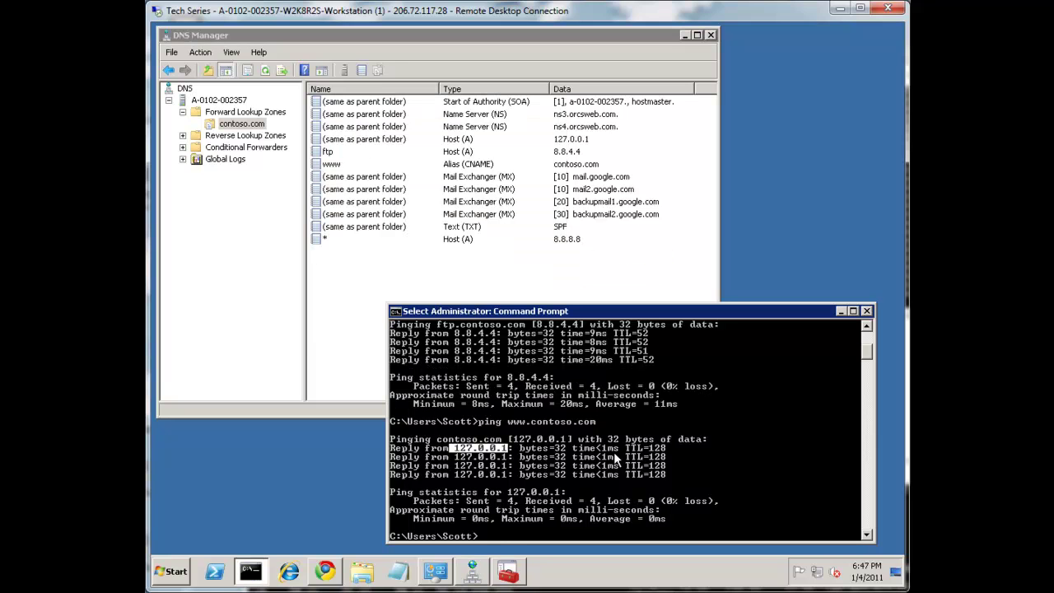
pyautogui.write('ping ')
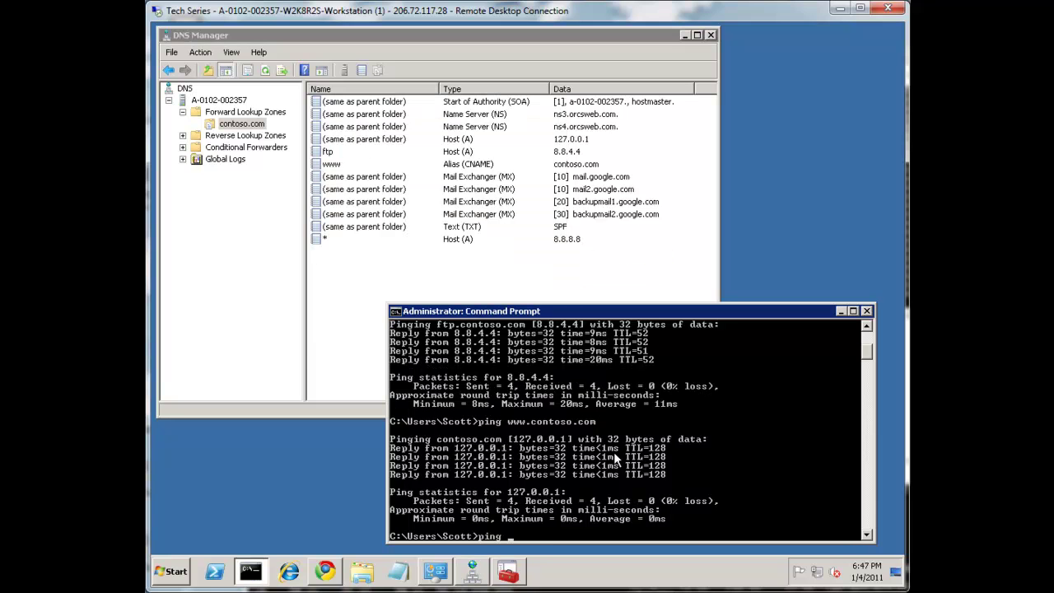
pyautogui.write('s')
pyautogui.press('BackSpace')
pyautogui.write('unknown.contoso.com')
pyautogui.press('Return')
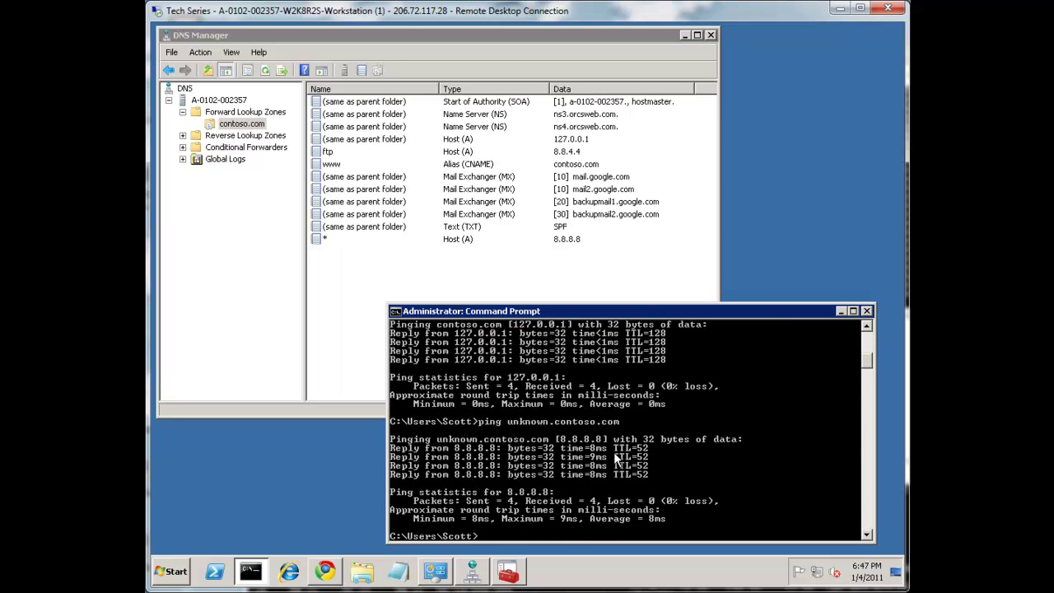
pyautogui.press('Up')
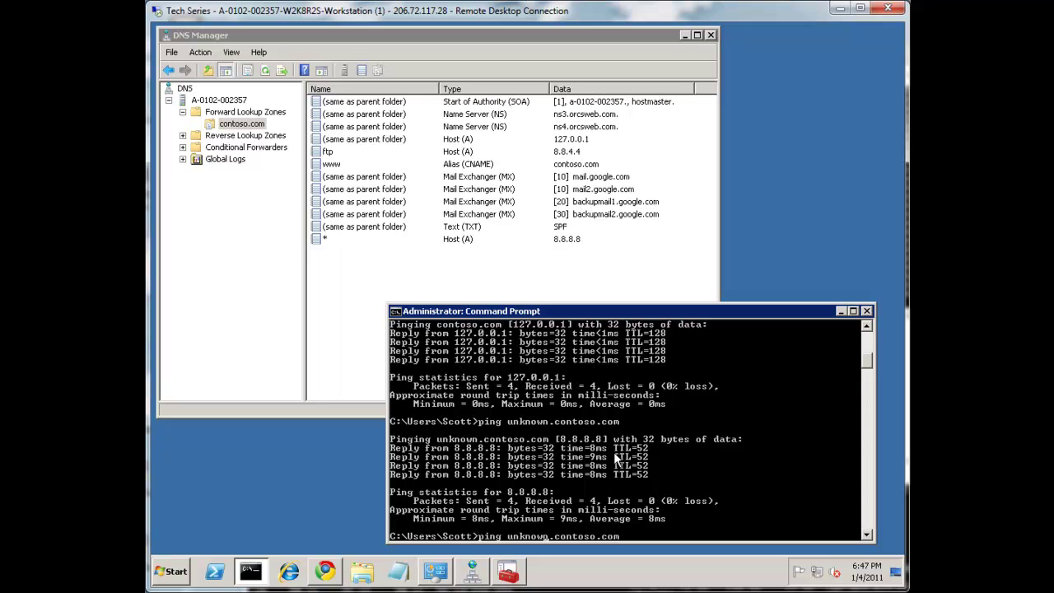
pyautogui.press('Right')
pyautogui.press('BackSpace')
pyautogui.press('BackSpace')
pyautogui.press('BackSpace')
pyautogui.press('BackSpace')
pyautogui.press('BackSpace')
pyautogui.press('BackSpace')
pyautogui.press('BackSpace')
pyautogui.write('www')
pyautogui.press('Return')
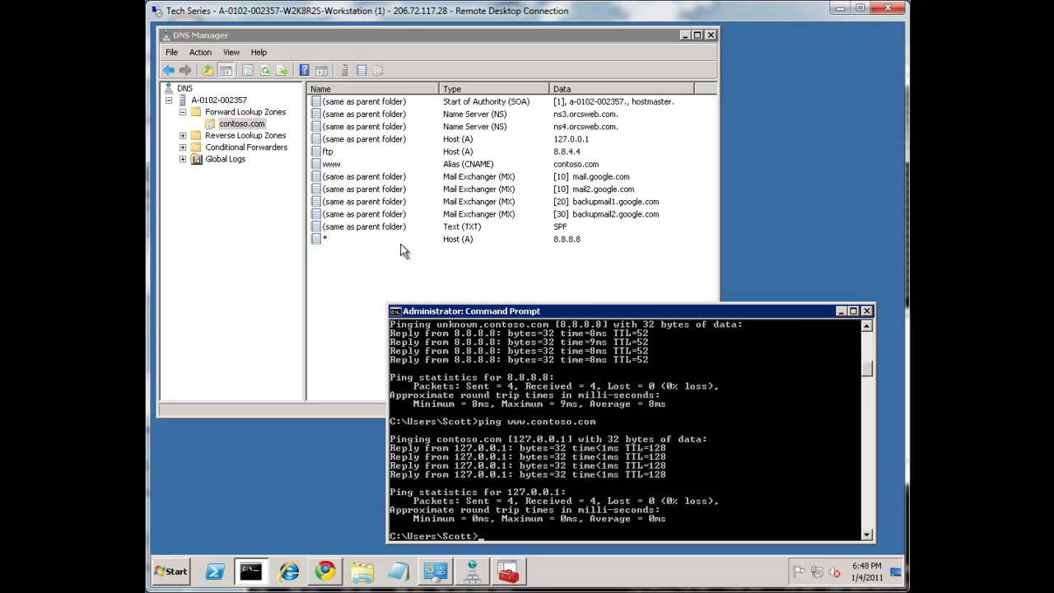
# Review the www alias and wildcard * host records in the contoso.com zone
pyautogui.click(335, 153)
pyautogui.click(337, 165)
pyautogui.click(351, 239)
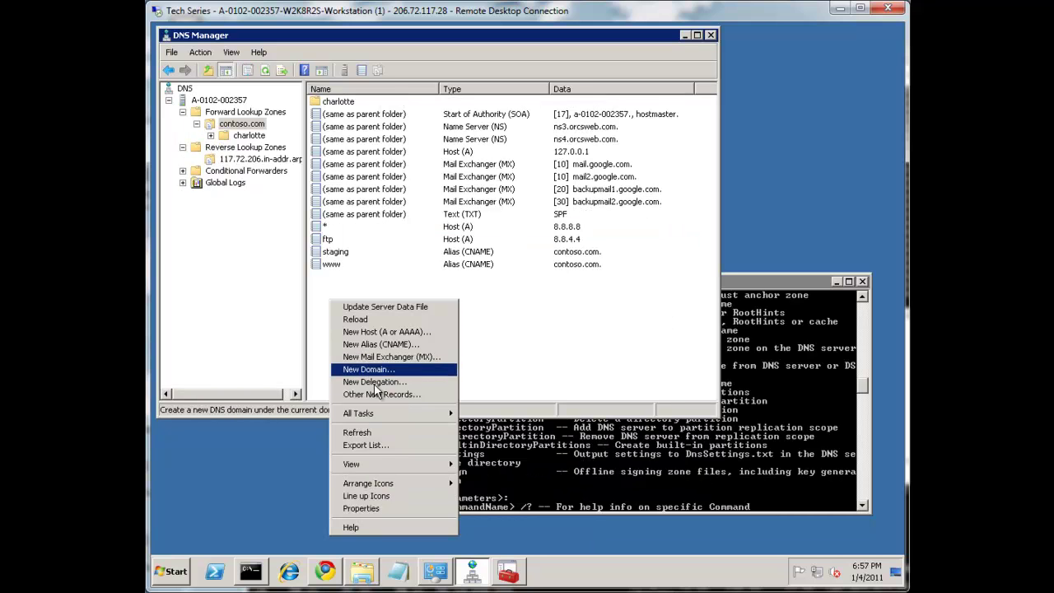
# Pick Service Location (SRV) from the Other New Records type list
pyautogui.click(382, 395)
pyautogui.press('s')
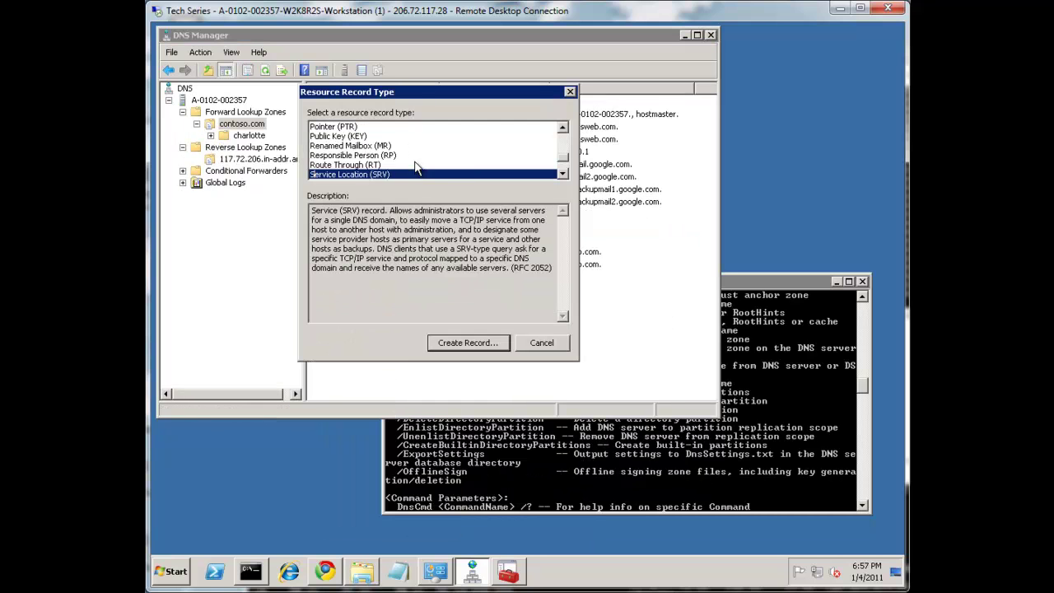
pyautogui.click(562, 174)
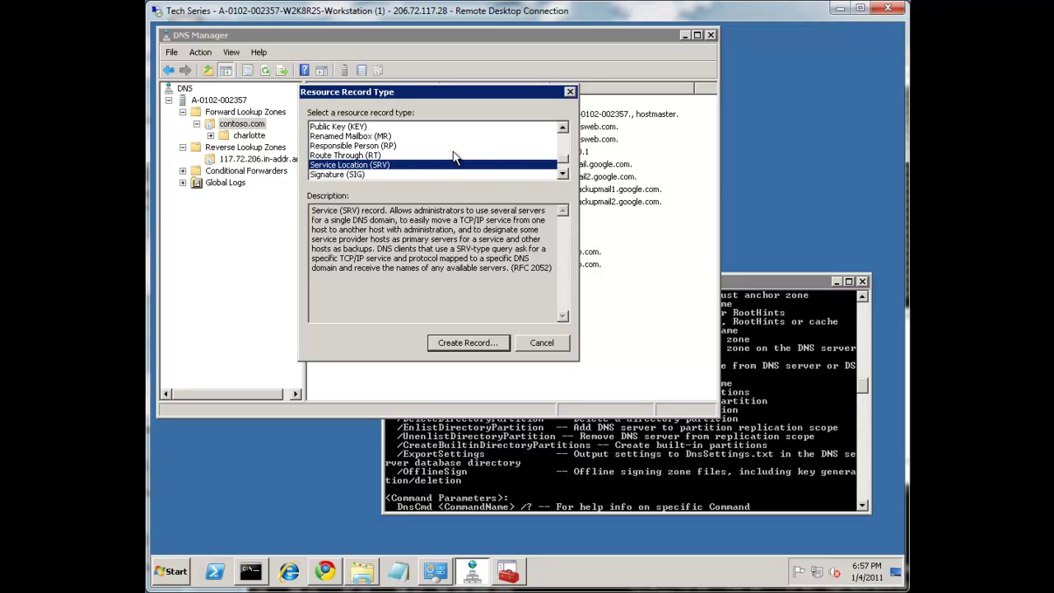
pyautogui.scroll(3, 452, 152)
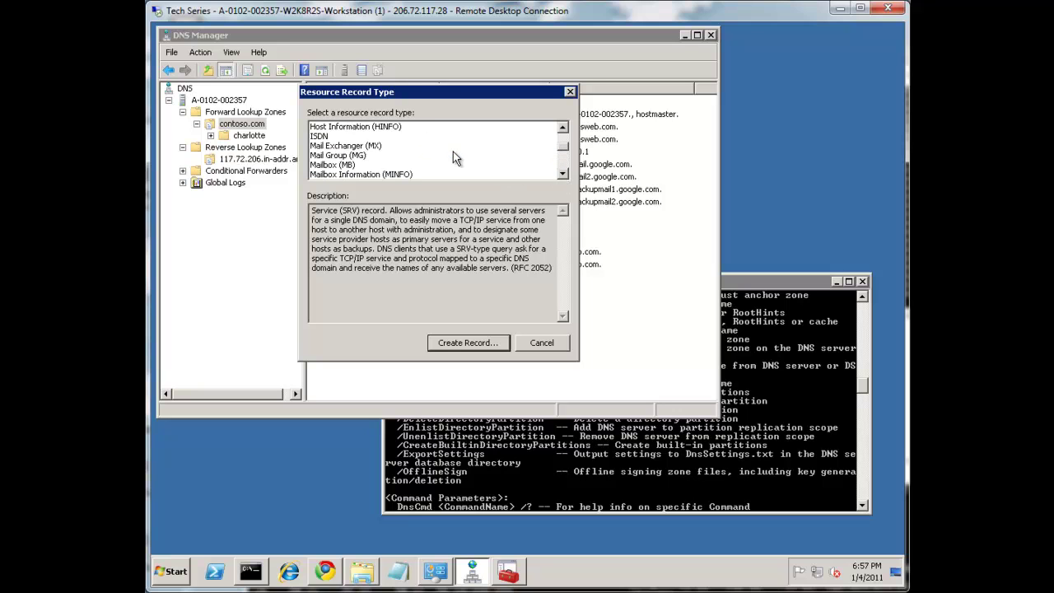
# Compare DynDNS's vaasnet.com MX and CNAME records, then cancel the DNS Manager record-type picker
pyautogui.click(327, 571)
pyautogui.scroll(-2, 494, 284)
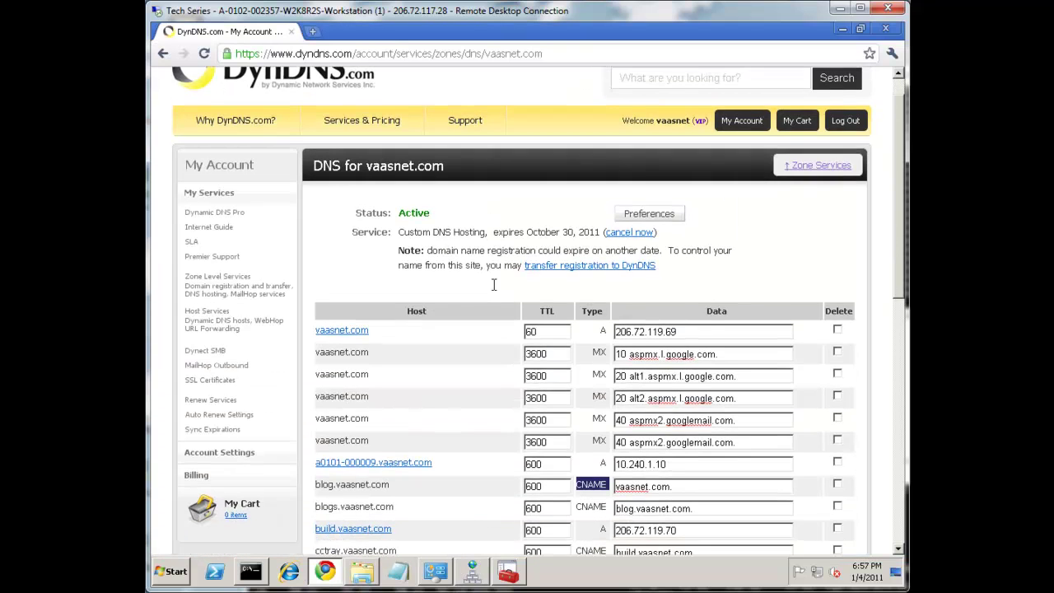
pyautogui.scroll(2, 494, 284)
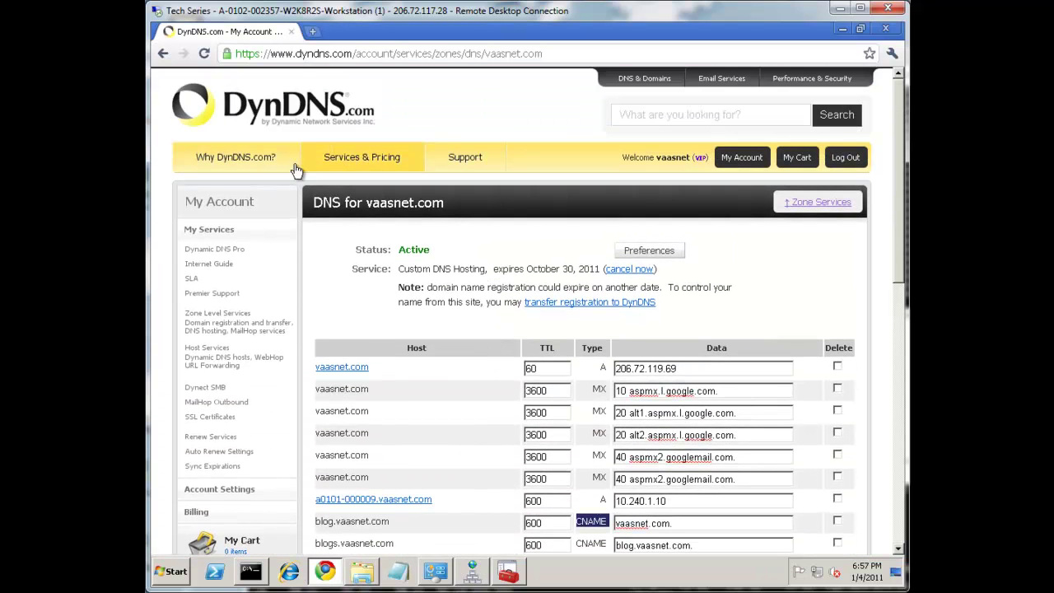
pyautogui.scroll(-3, 512, 326)
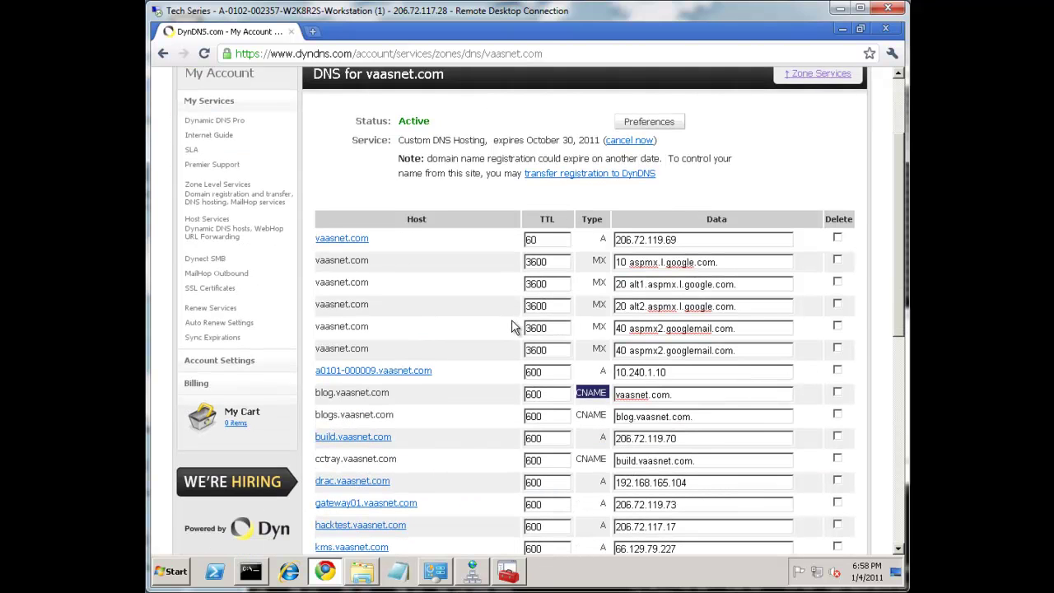
pyautogui.doubleClick(597, 262)
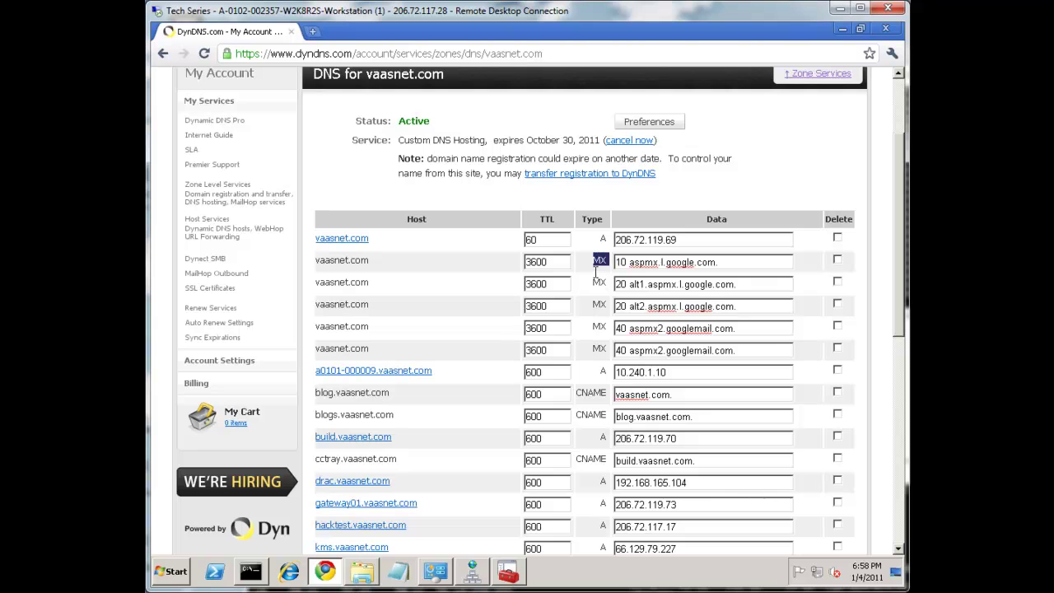
pyautogui.click(604, 374)
pyautogui.doubleClick(590, 394)
pyautogui.scroll(-3, 589, 397)
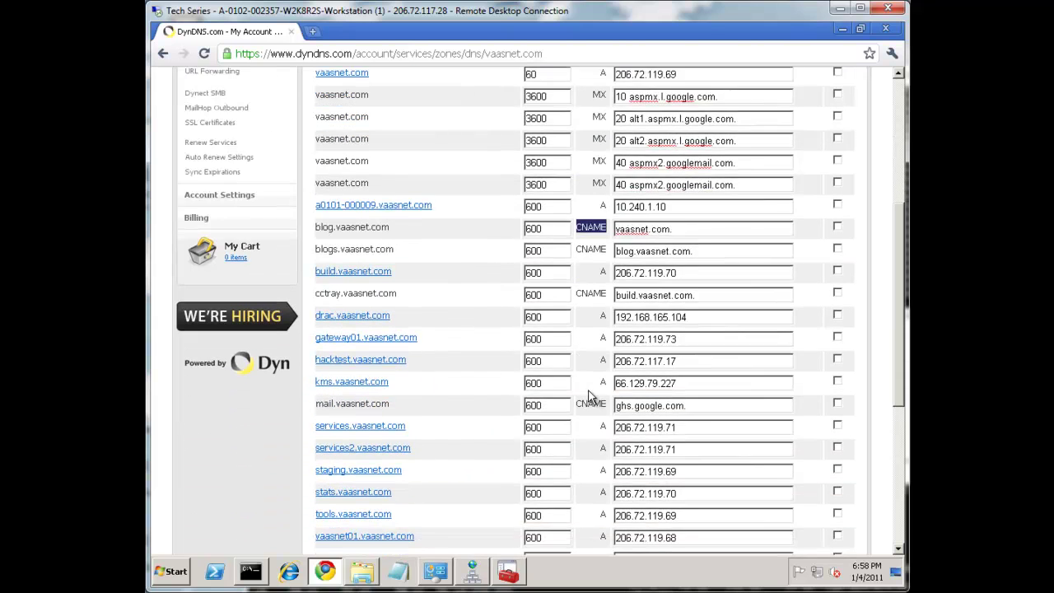
pyautogui.scroll(-4, 586, 389)
pyautogui.scroll(9, 585, 381)
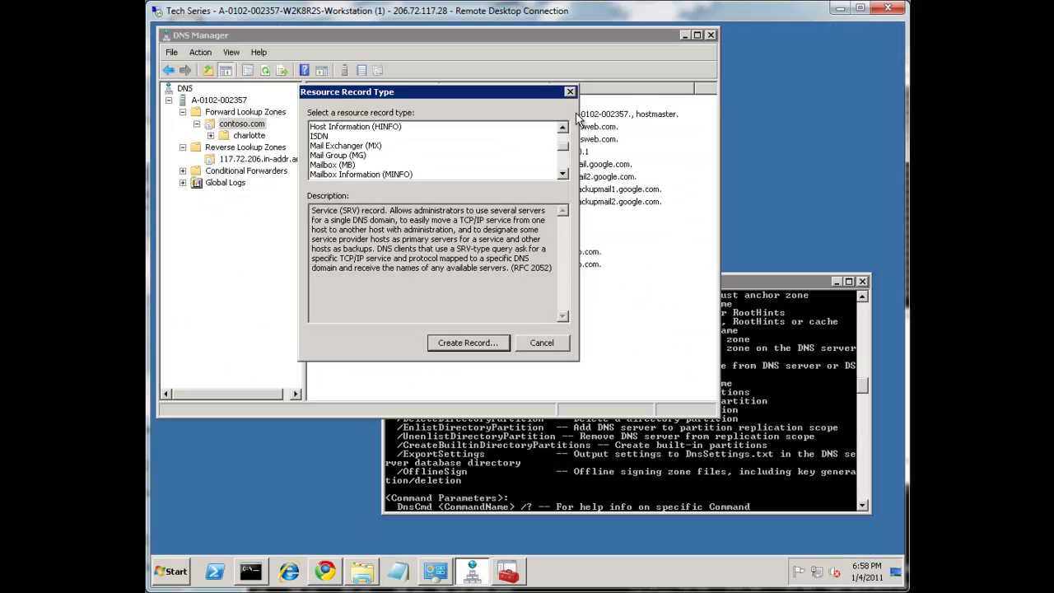
pyautogui.click(604, 340)
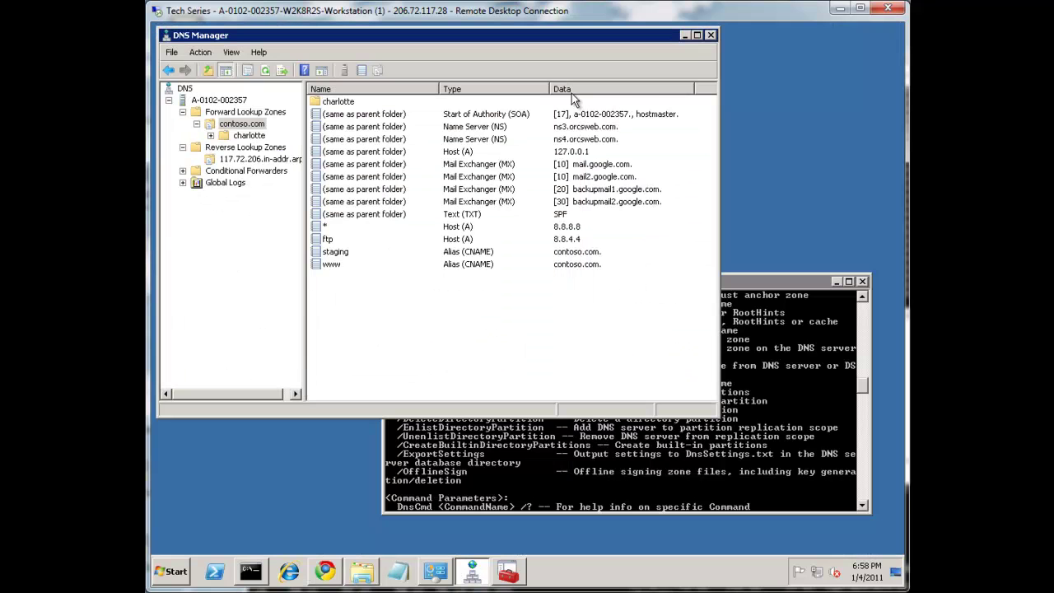
pyautogui.click(210, 136)
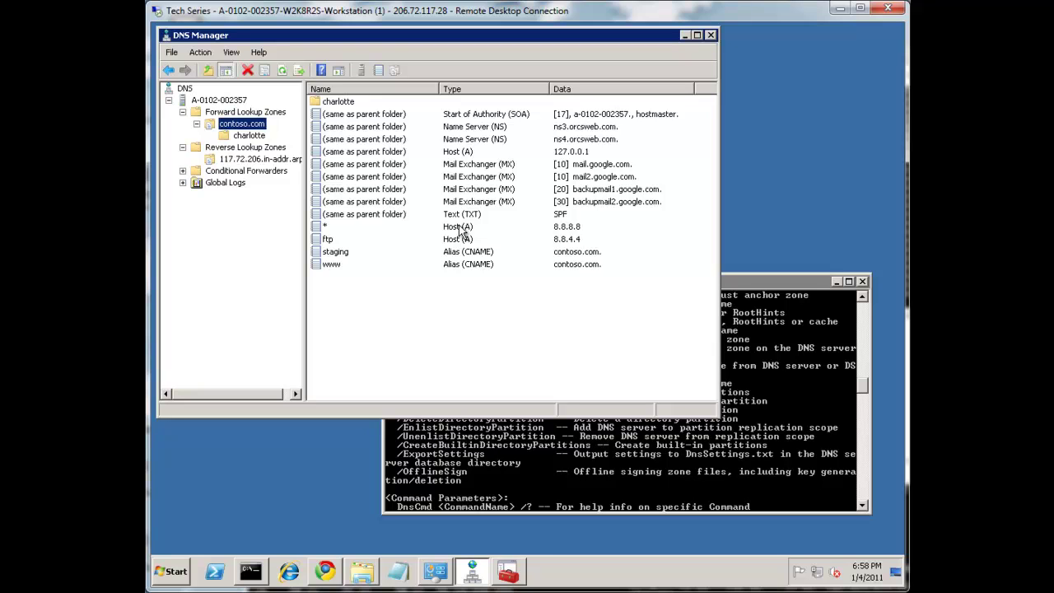